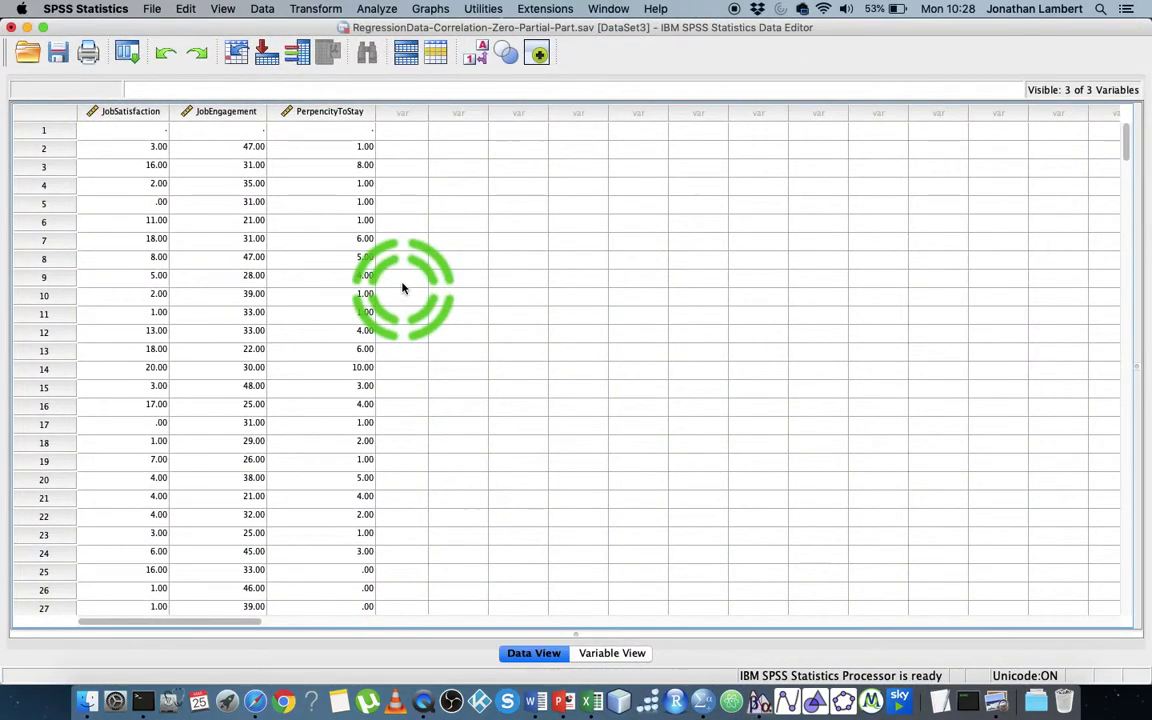
Cut the empty first case so the data starts with 3.00, 47.00, 1.00
{"action": "left_click", "coordinate": [30, 134]}
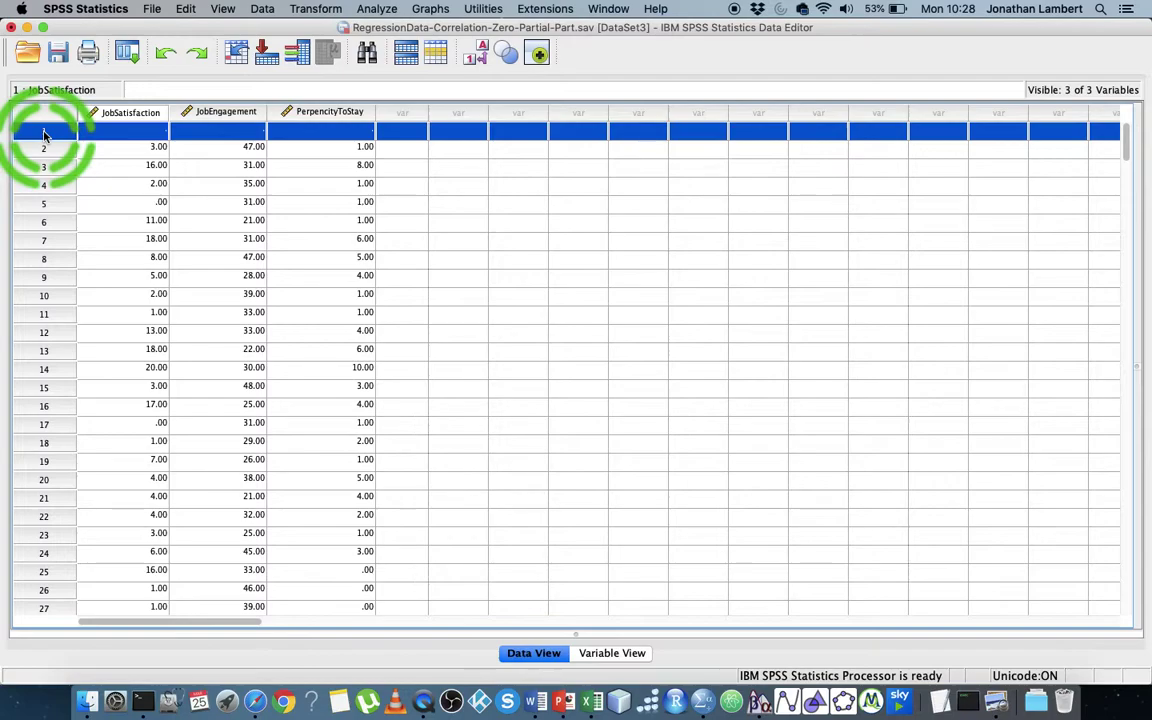
{"action": "right_click", "coordinate": [52, 137]}
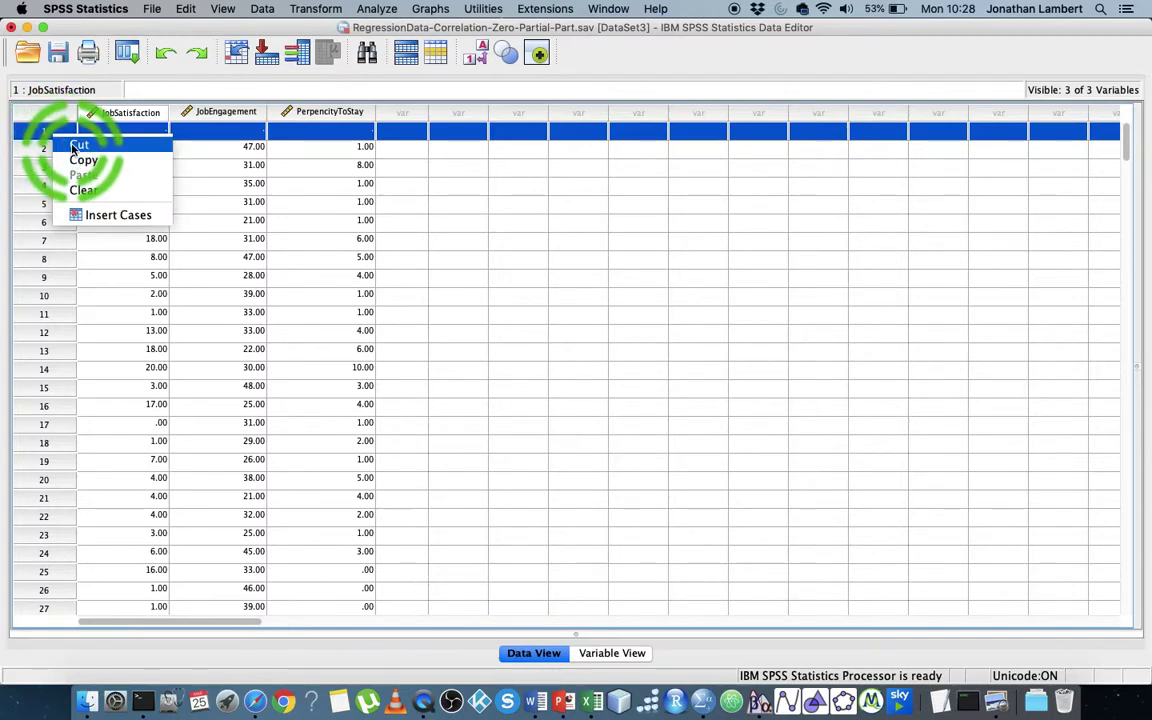
{"action": "left_click", "coordinate": [76, 146]}
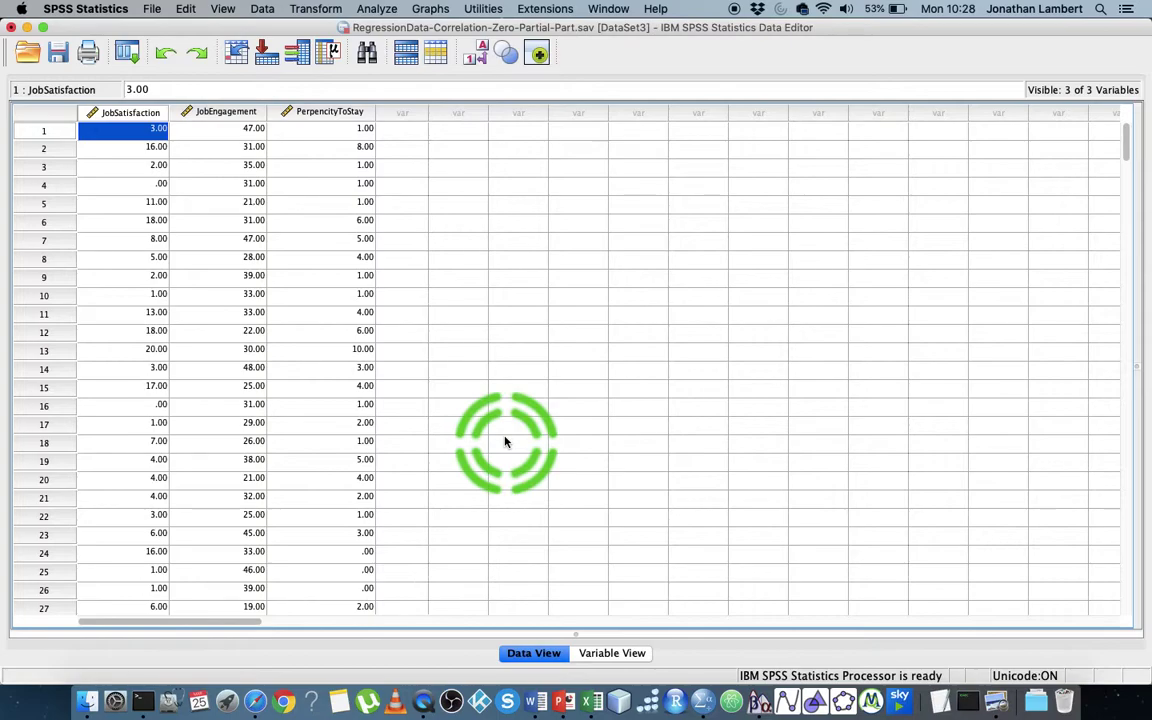
{"action": "left_click", "coordinate": [143, 116]}
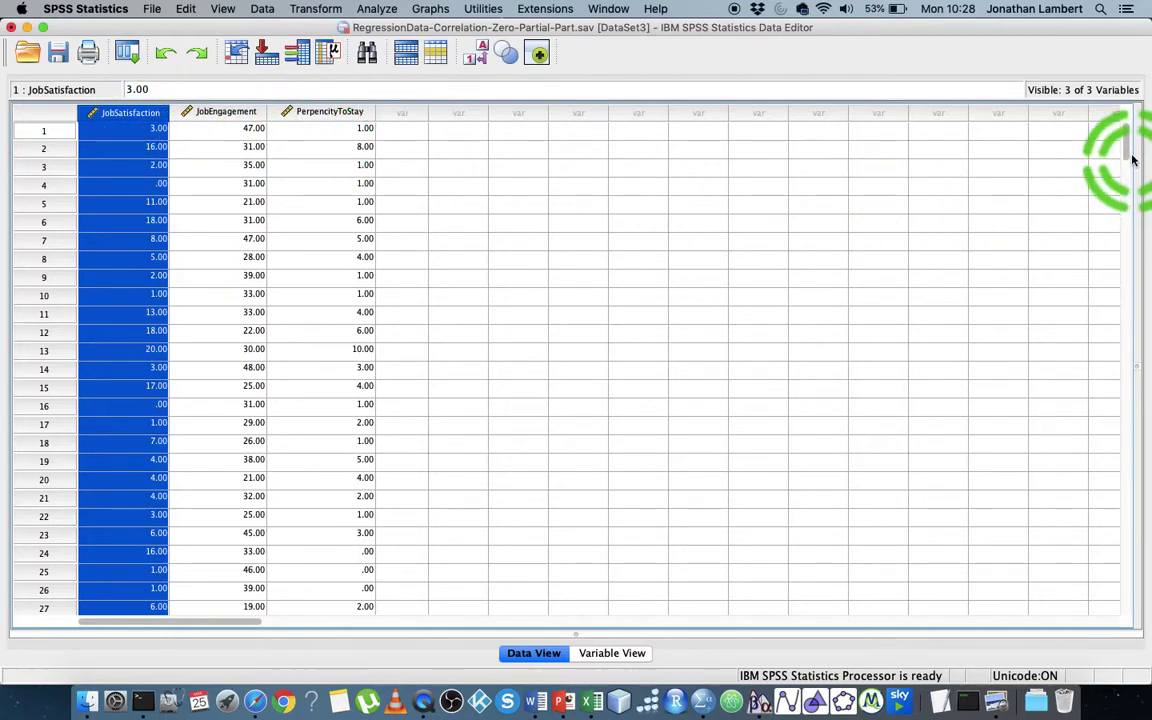
{"action": "left_click_drag", "start_coordinate": [1128, 155], "coordinate": [1062, 126]}
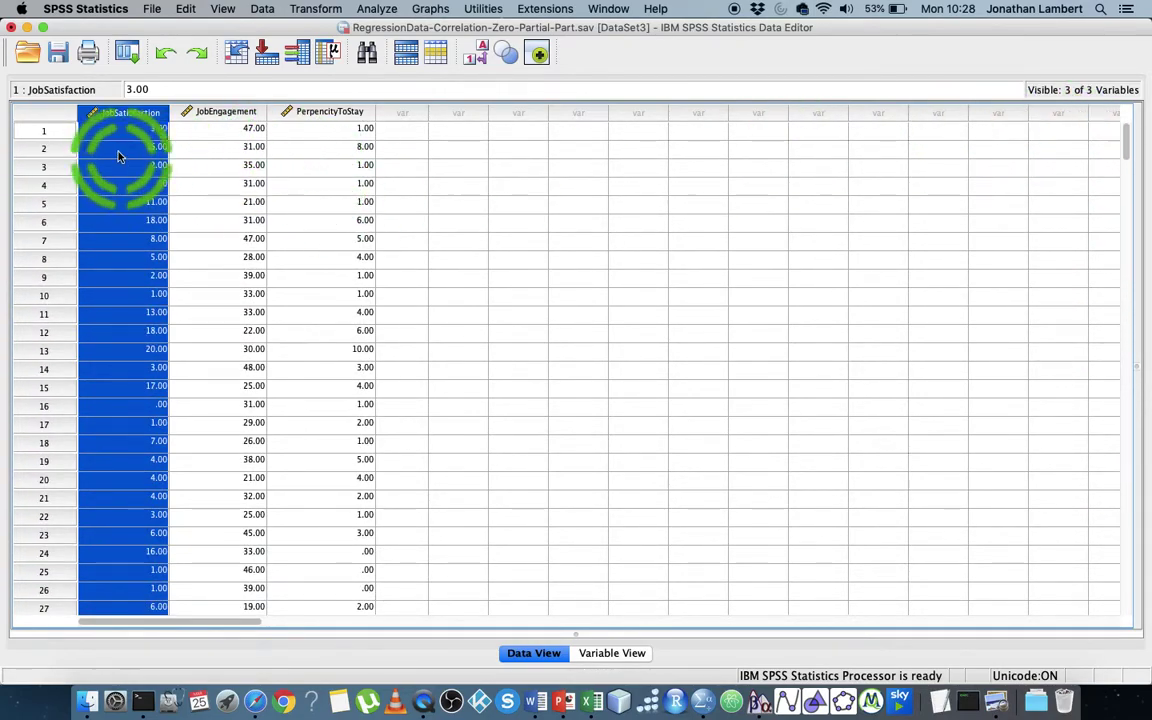
{"action": "left_click", "coordinate": [71, 136]}
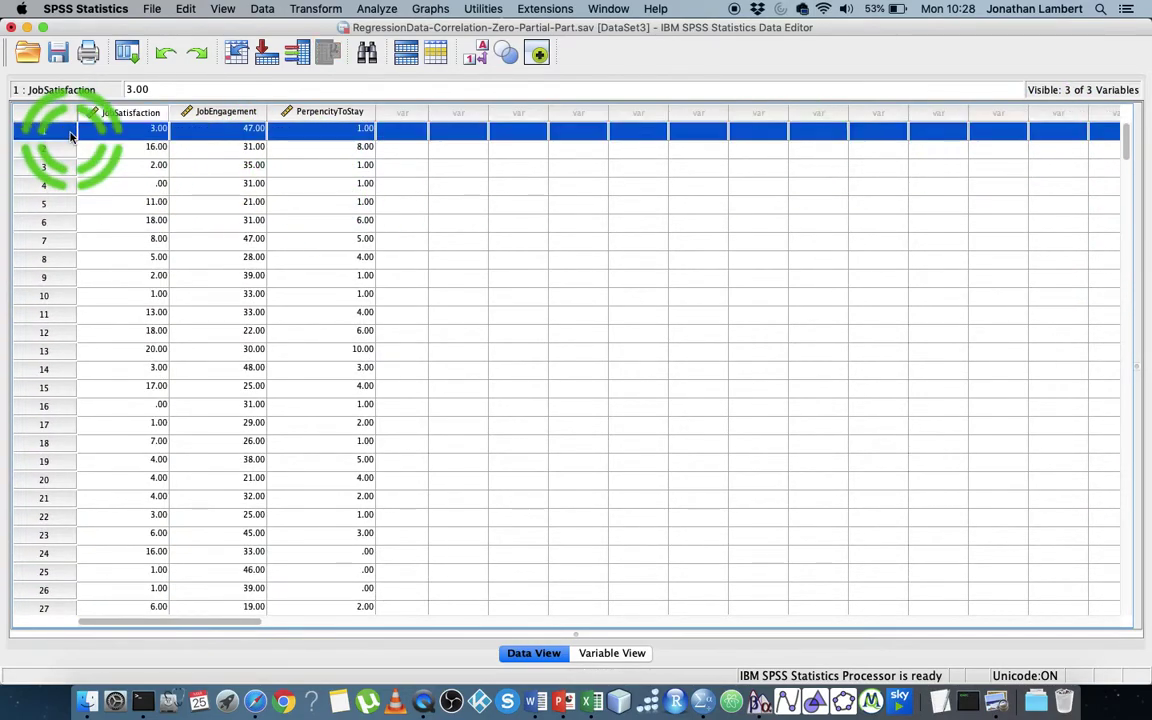
{"action": "left_click", "coordinate": [131, 113]}
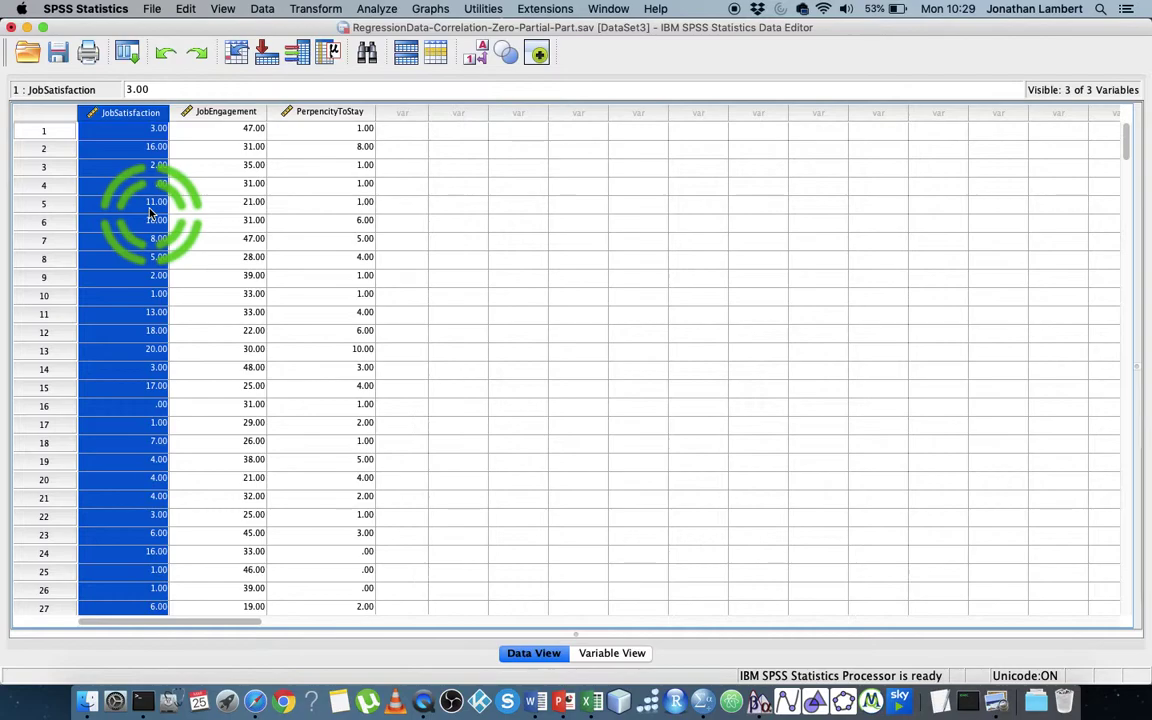
{"action": "left_click", "coordinate": [220, 115]}
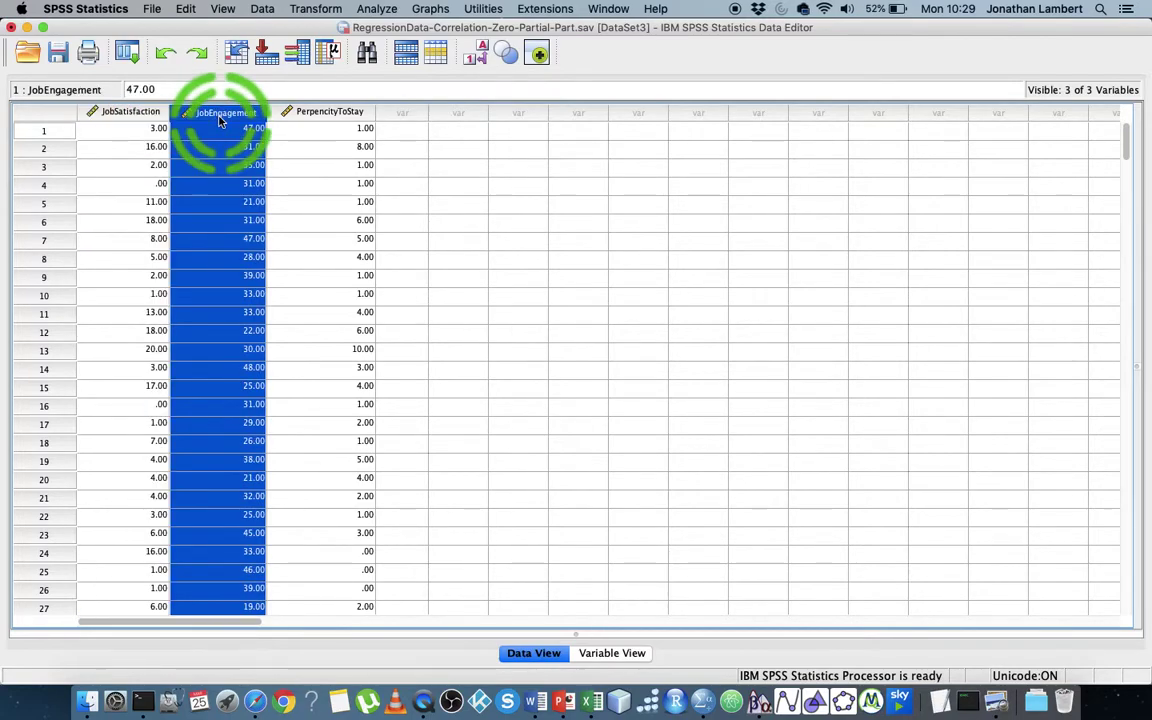
{"action": "left_click", "coordinate": [328, 114]}
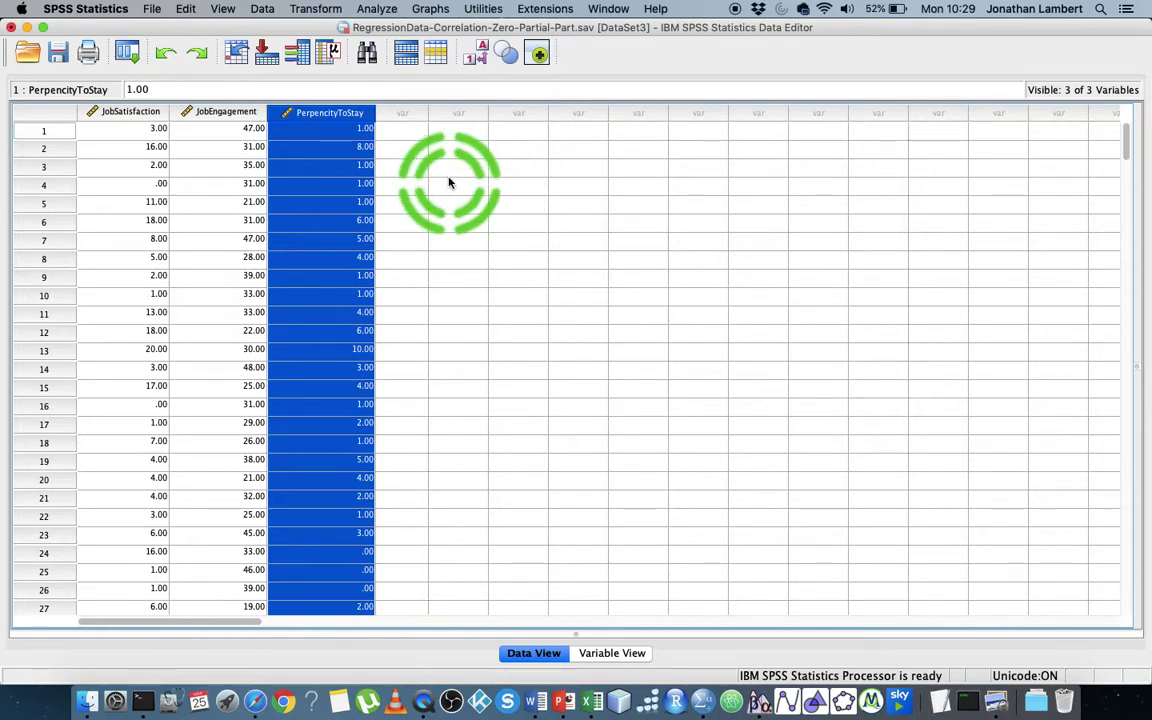
{"action": "left_click", "coordinate": [352, 184]}
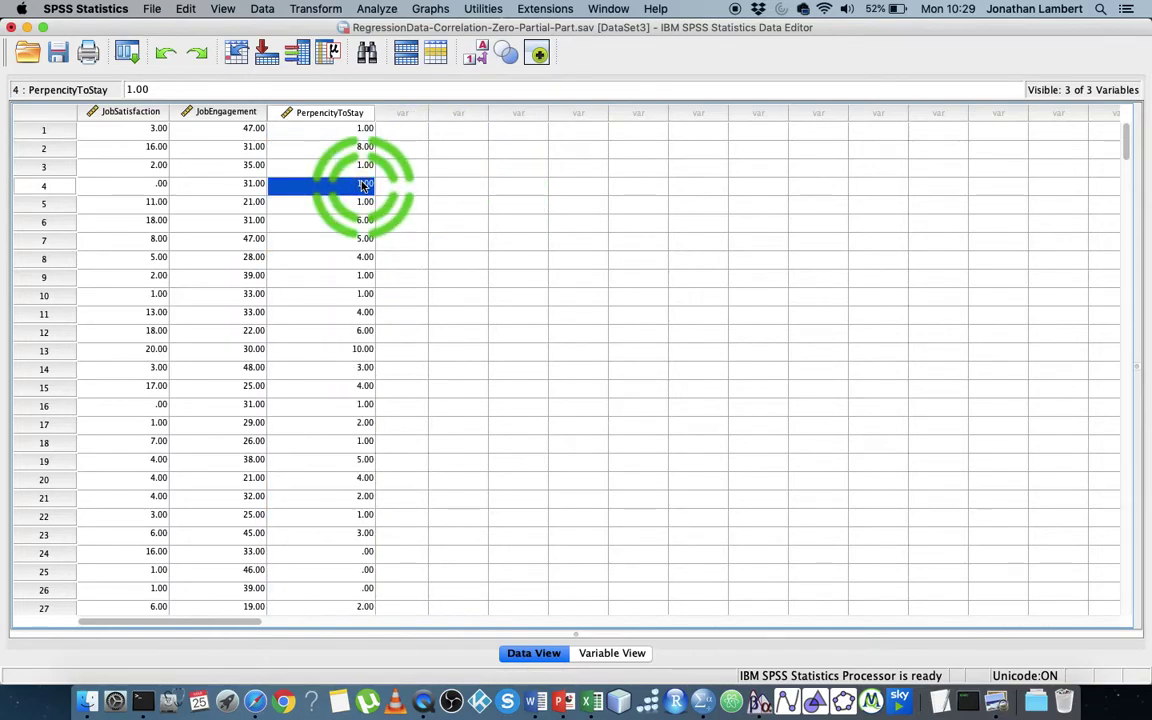
{"action": "left_click", "coordinate": [150, 112]}
{"action": "left_click", "coordinate": [228, 112]}
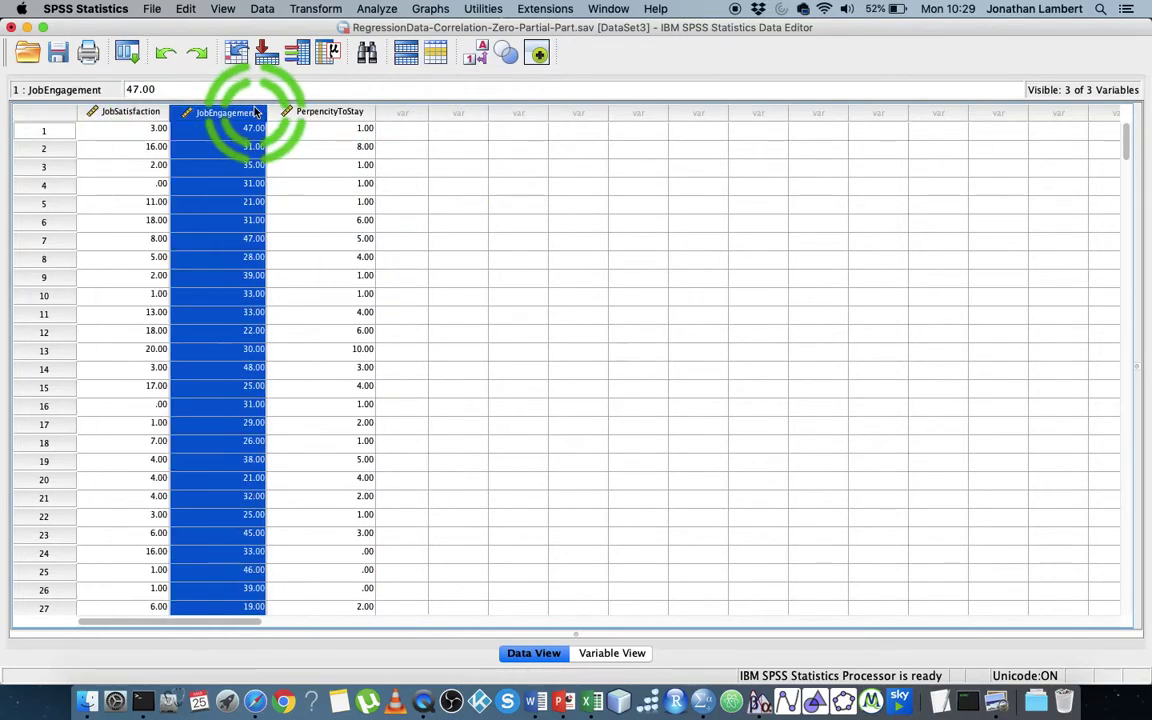
{"action": "left_click", "coordinate": [330, 113]}
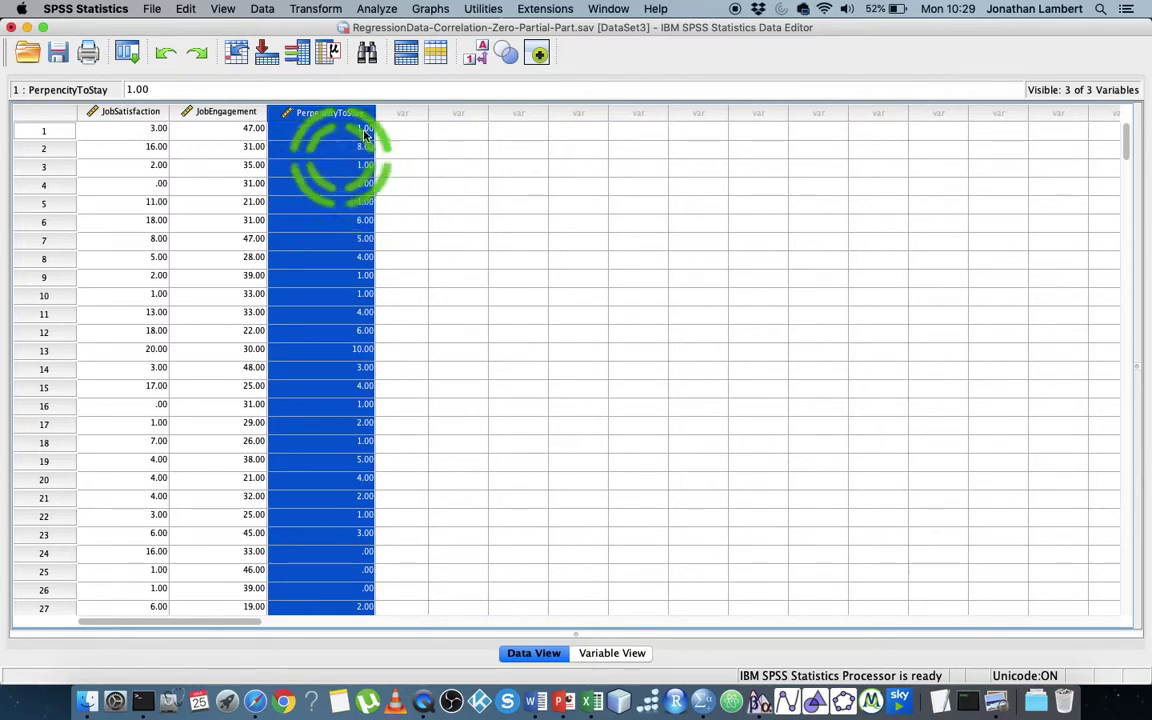
Run Pearson bivariate correlations for JobSatisfaction, JobEngagement and PerpencityToStay, giving N = 303
{"action": "left_click", "coordinate": [378, 11]}
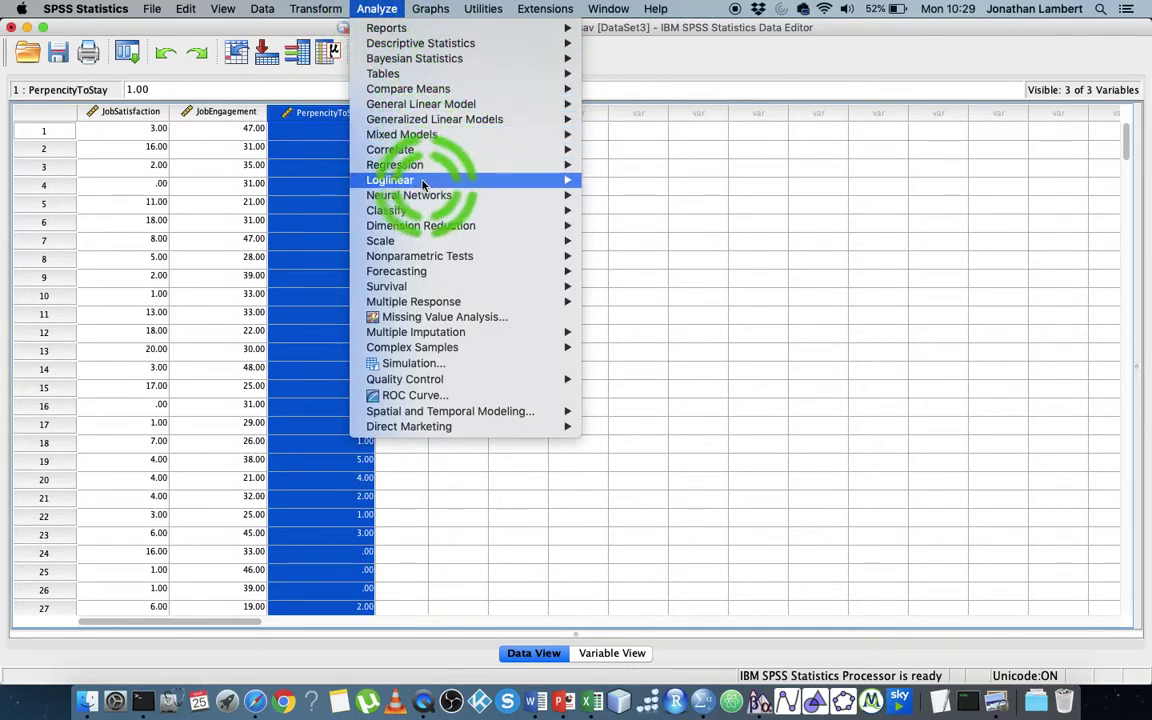
{"action": "mouse_move", "coordinate": [437, 150]}
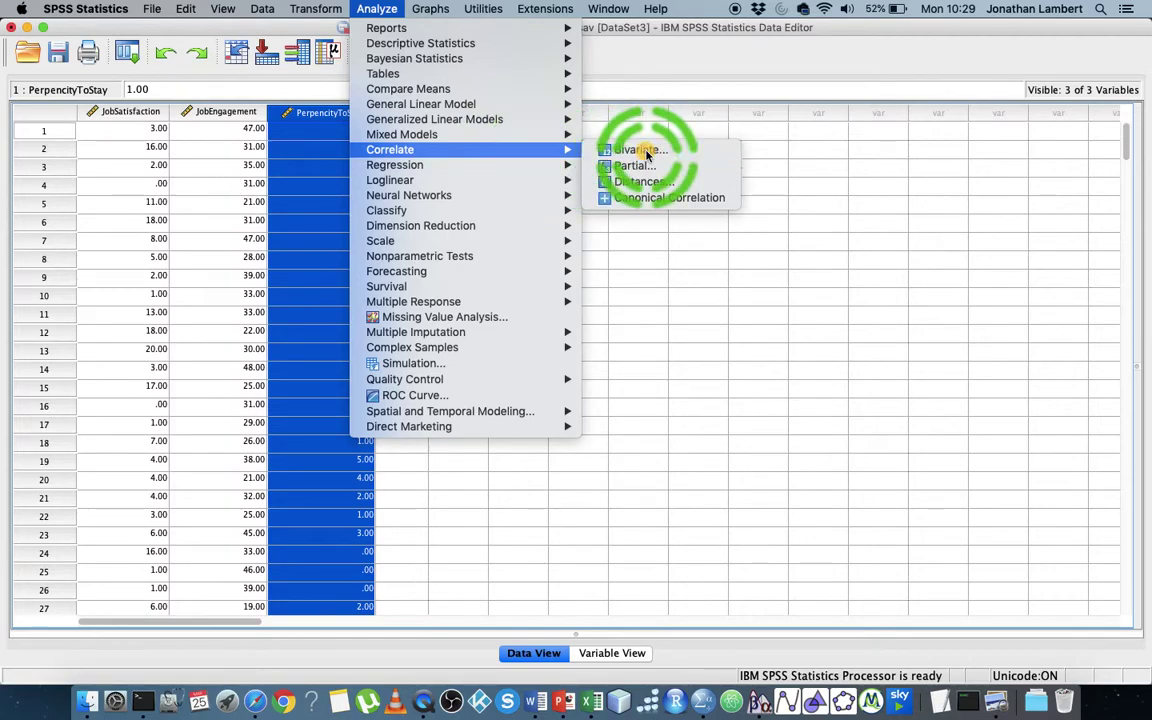
{"action": "left_click", "coordinate": [646, 151]}
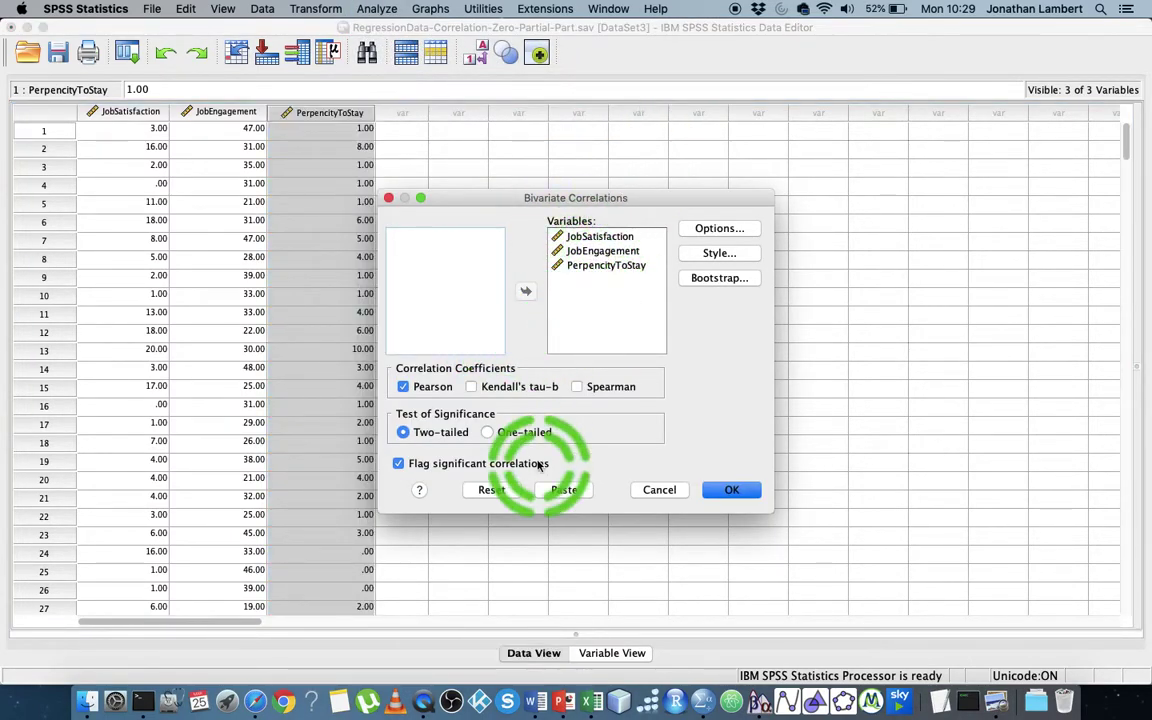
{"action": "left_click", "coordinate": [491, 489]}
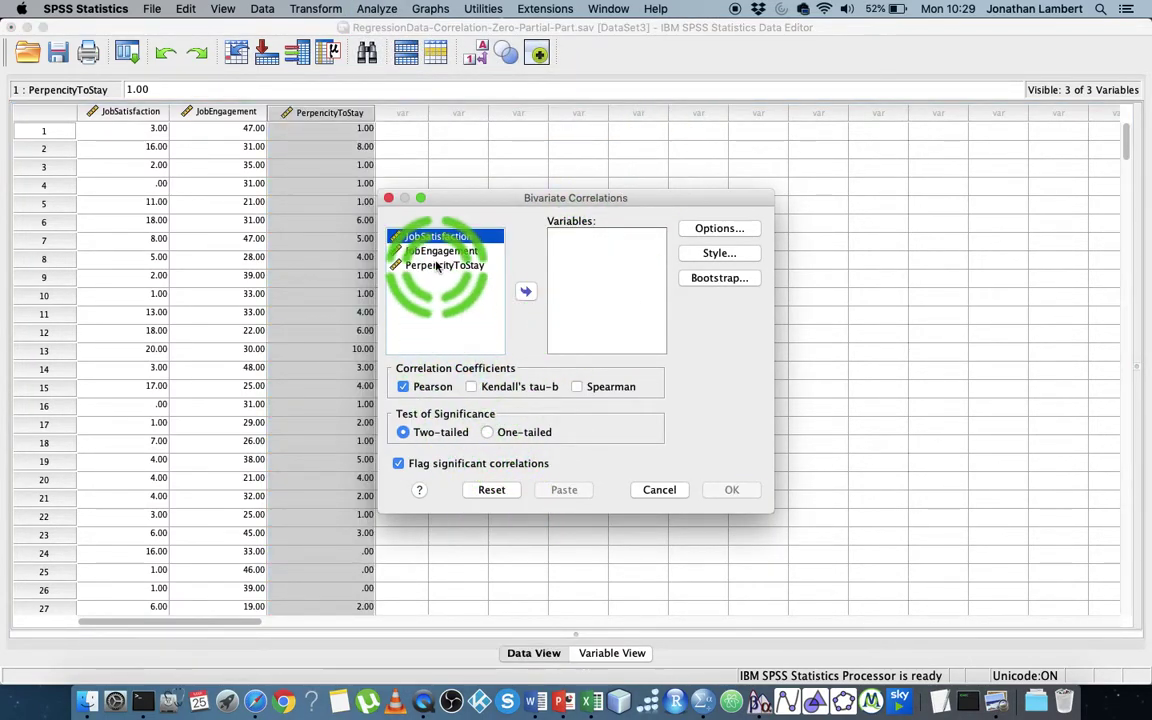
{"action": "left_click_drag", "start_coordinate": [437, 265], "coordinate": [604, 249]}
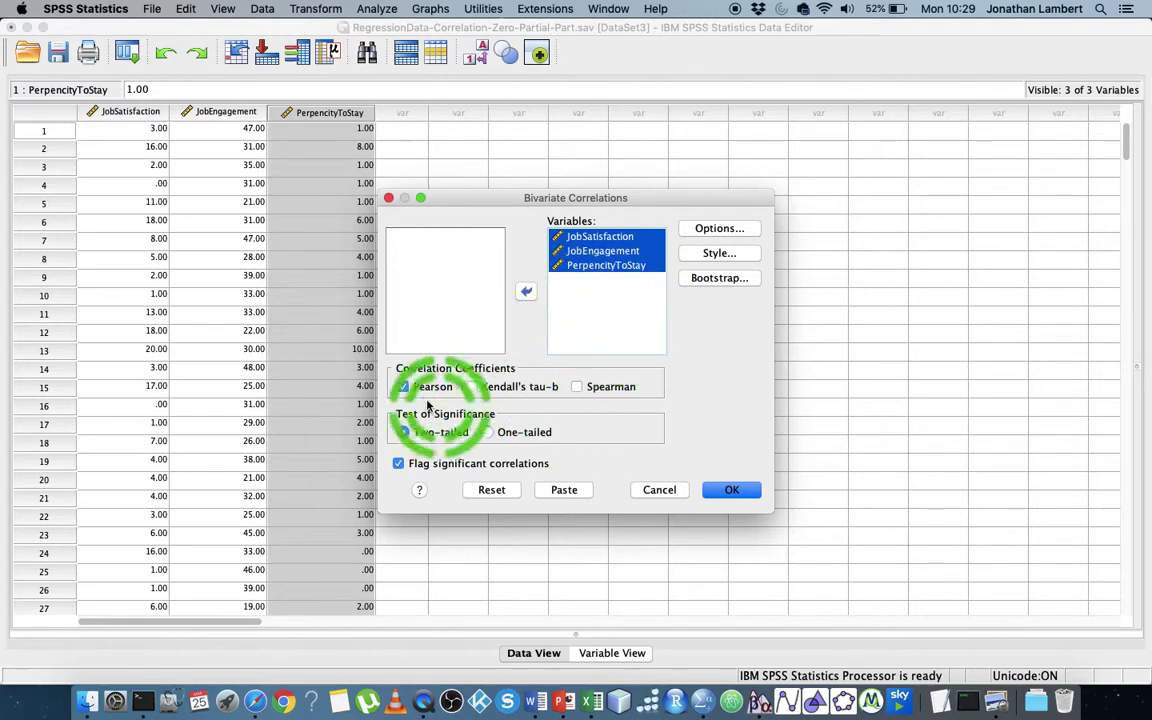
{"action": "left_click", "coordinate": [731, 489]}
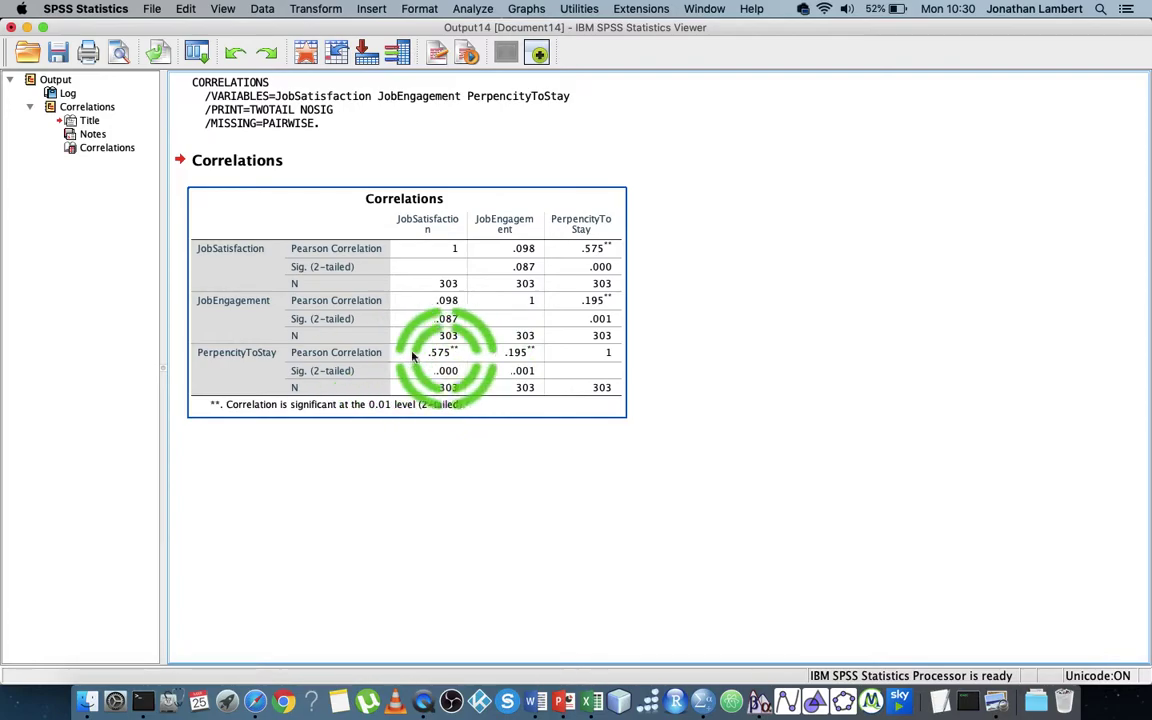
{"action": "left_click", "coordinate": [476, 530]}
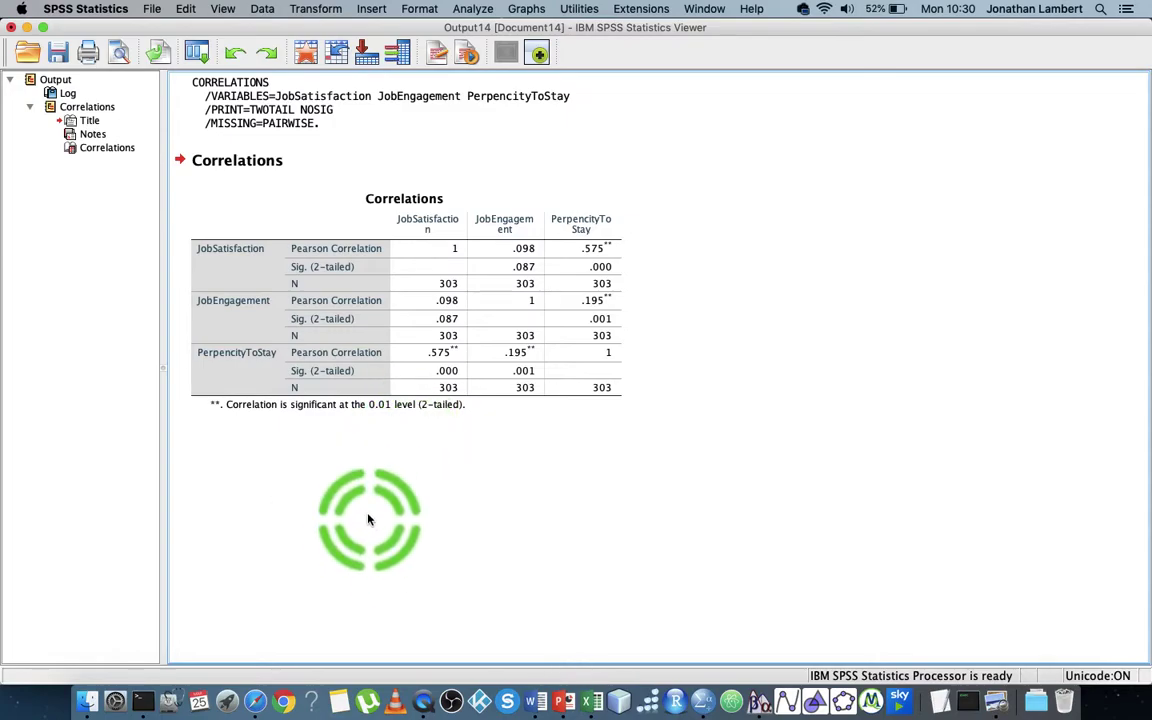
{"action": "left_click", "coordinate": [220, 405]}
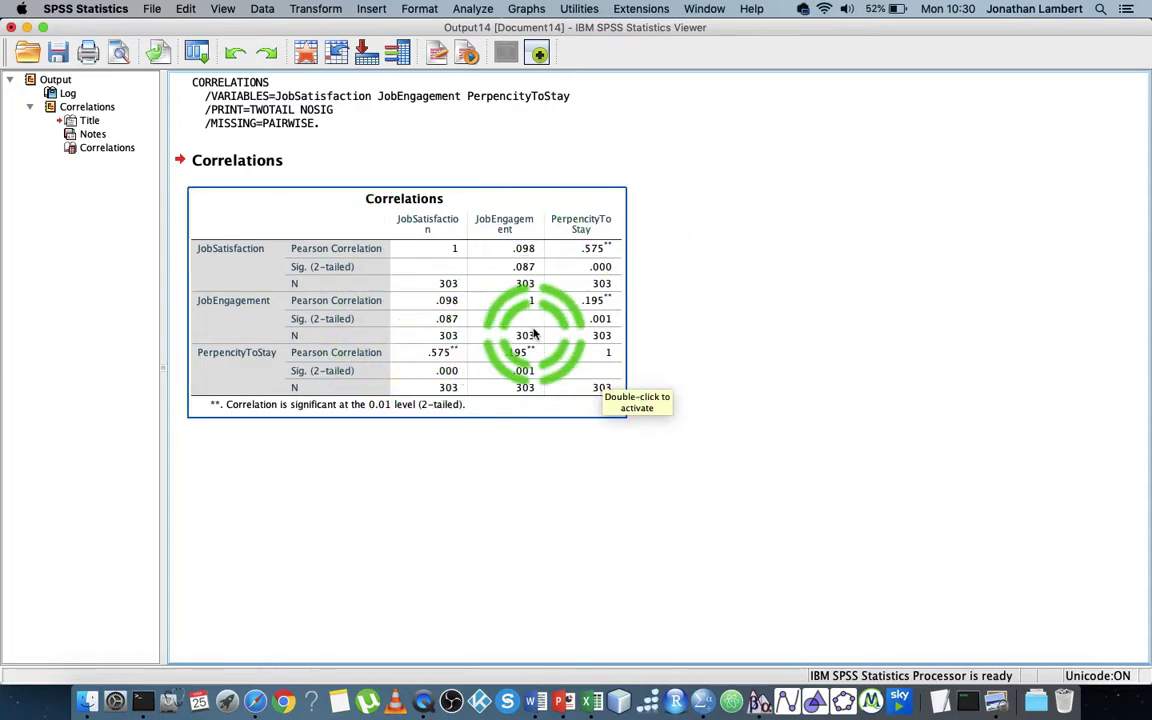
Open the Partial Correlations dialog from Analyze > Correlate
{"action": "left_click", "coordinate": [517, 10]}
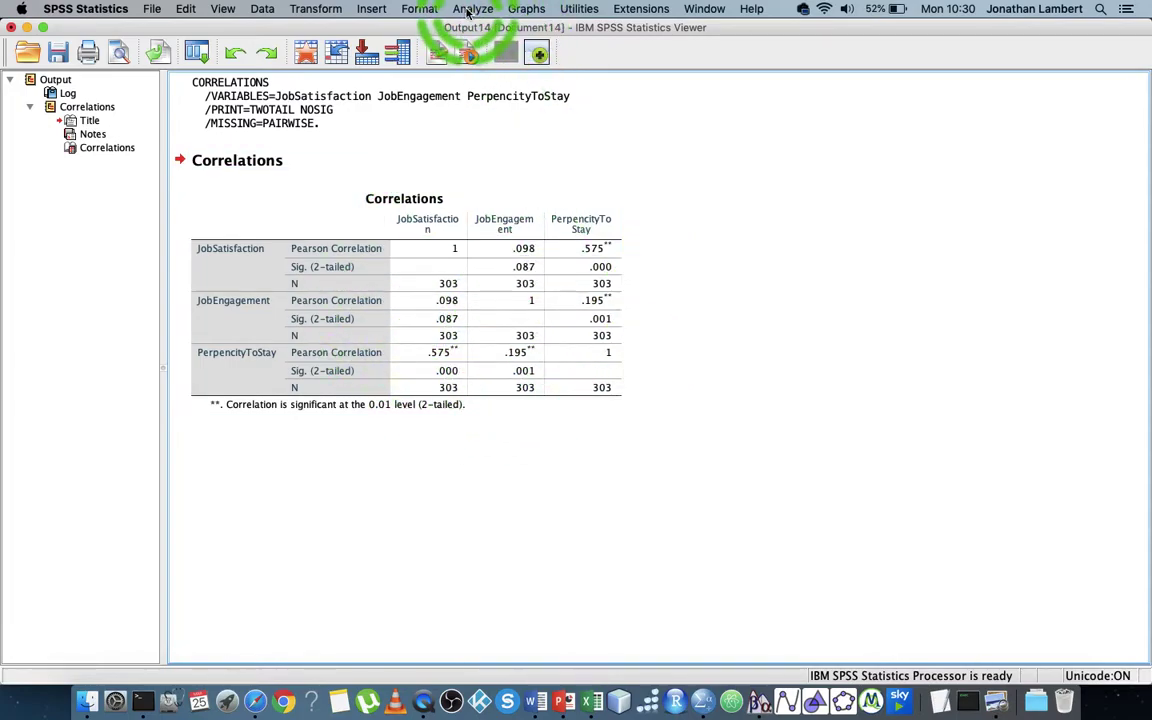
{"action": "left_click", "coordinate": [468, 10]}
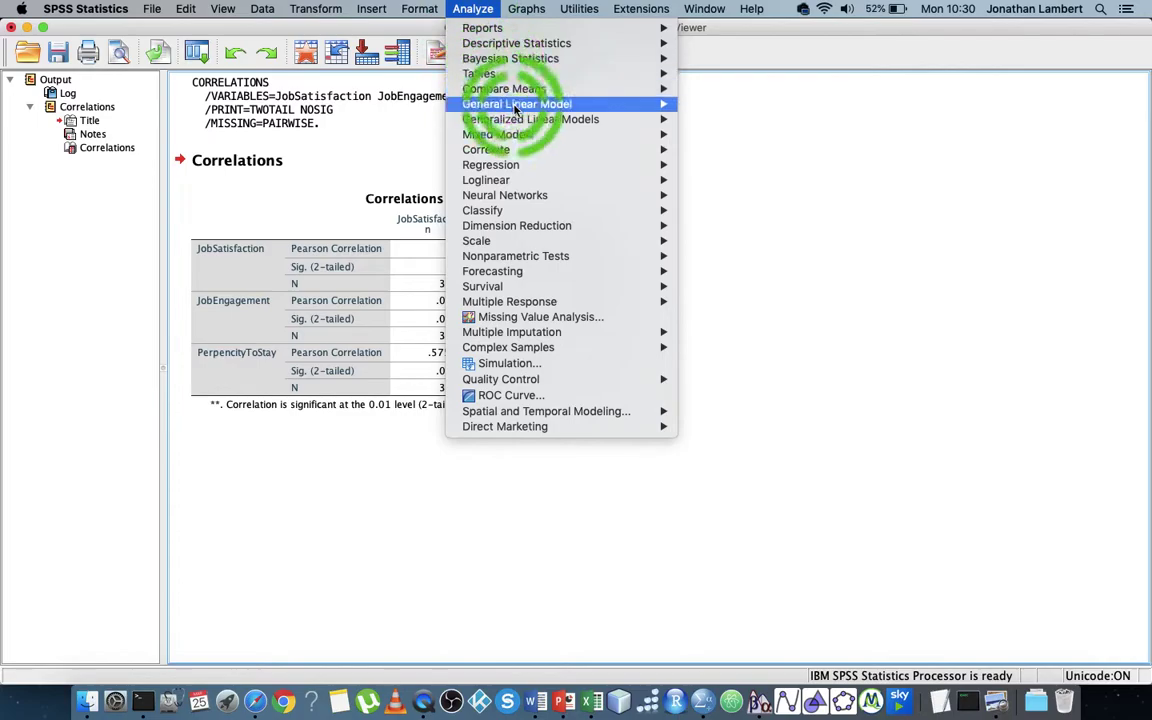
{"action": "mouse_move", "coordinate": [550, 150]}
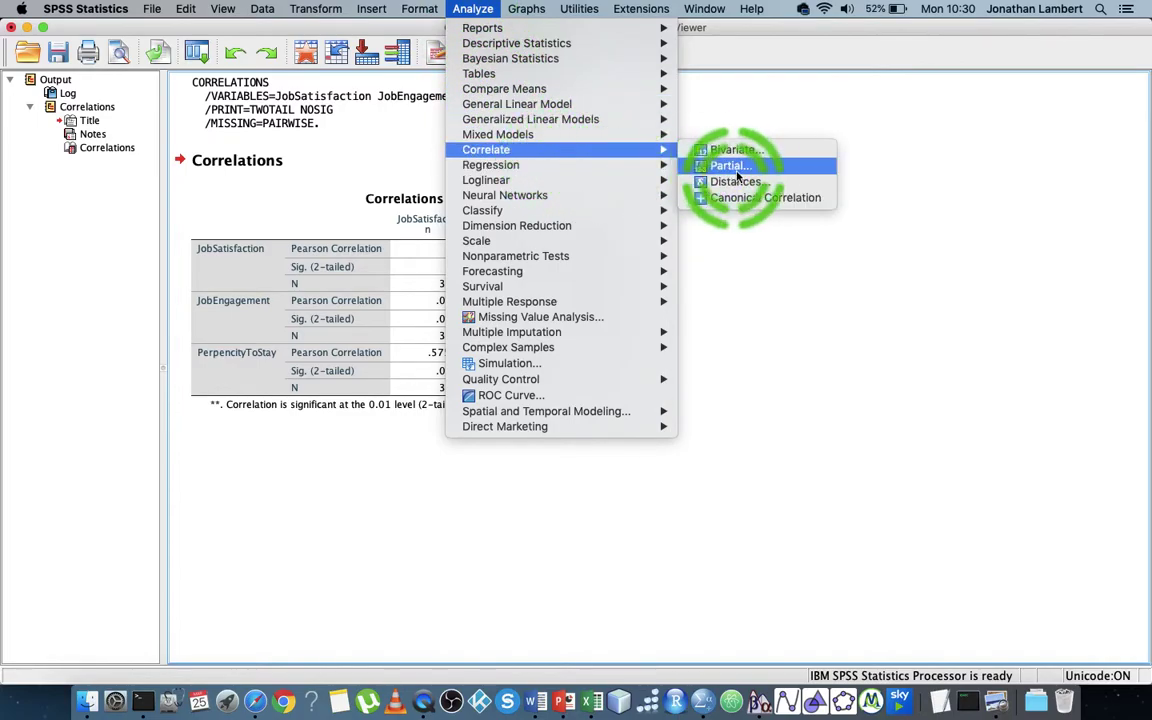
{"action": "left_click", "coordinate": [698, 165]}
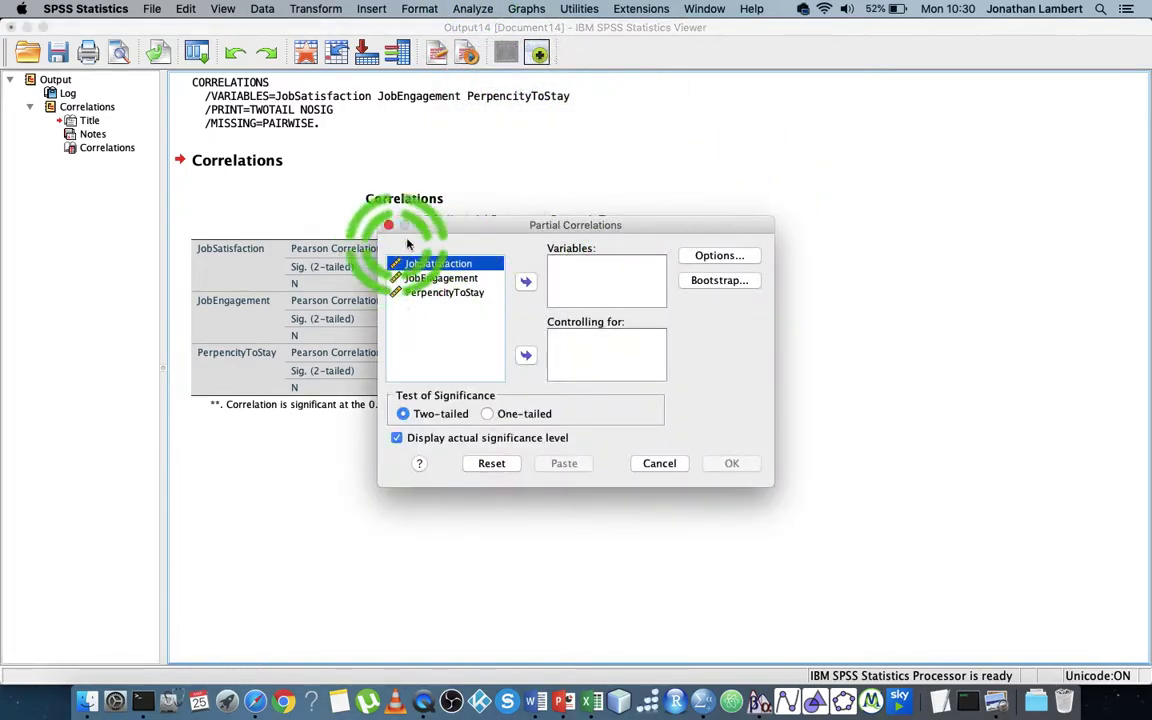
Put PerpencityToStay and JobSatisfaction in Variables and JobEngagement in Controlling for
{"action": "left_click", "coordinate": [440, 292]}
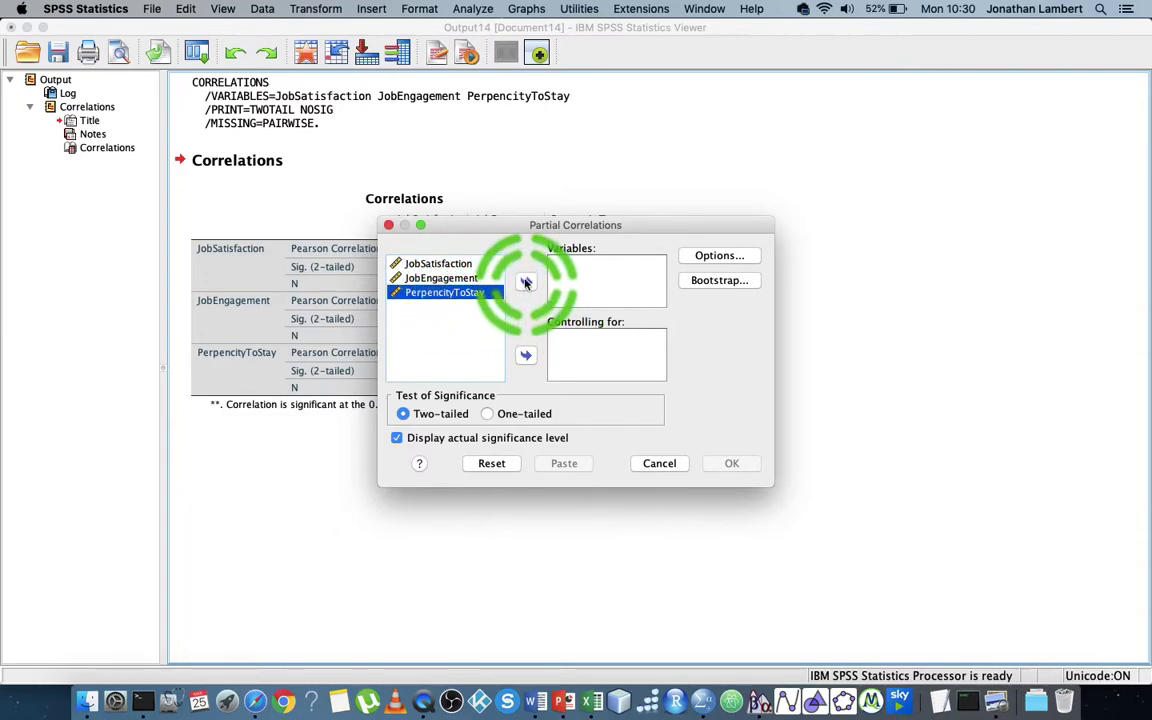
{"action": "left_click", "coordinate": [525, 282]}
{"action": "left_click", "coordinate": [446, 280]}
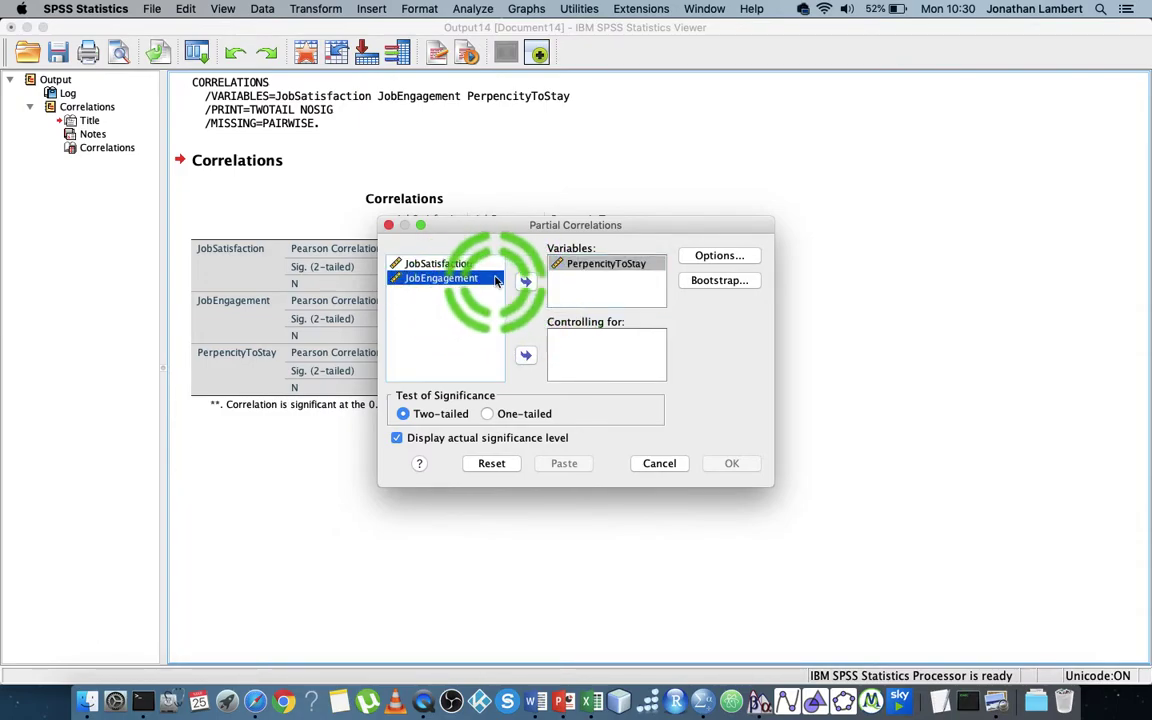
{"action": "left_click", "coordinate": [457, 265]}
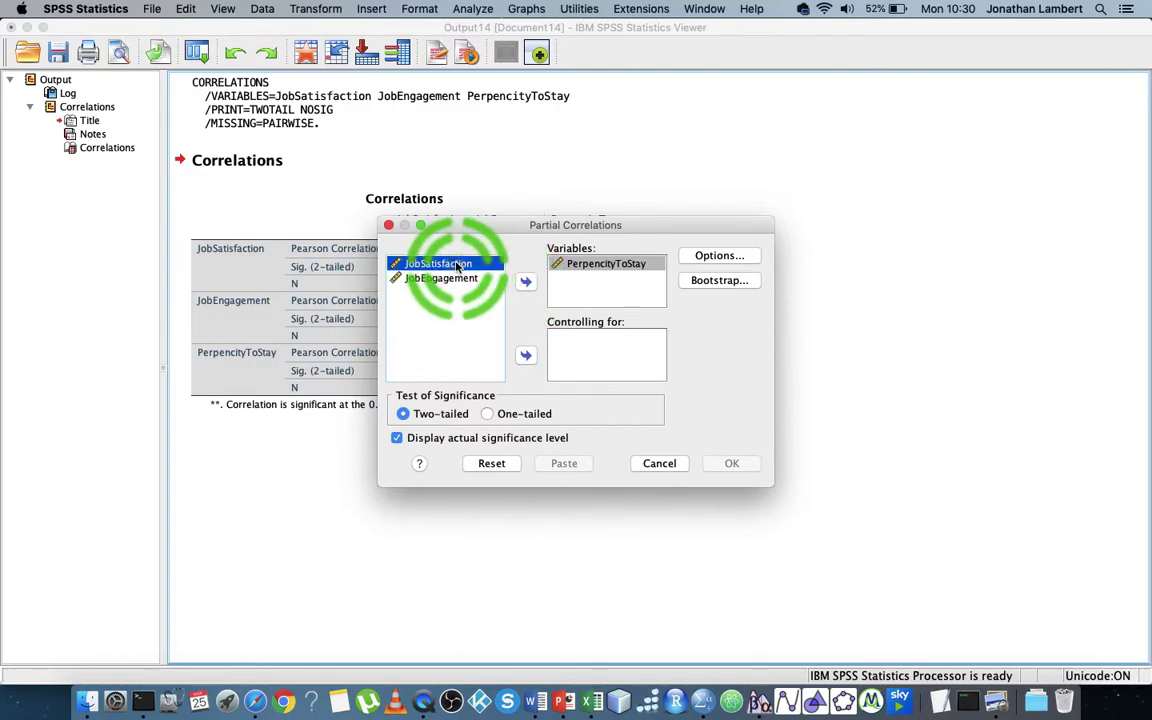
{"action": "left_click", "coordinate": [525, 281]}
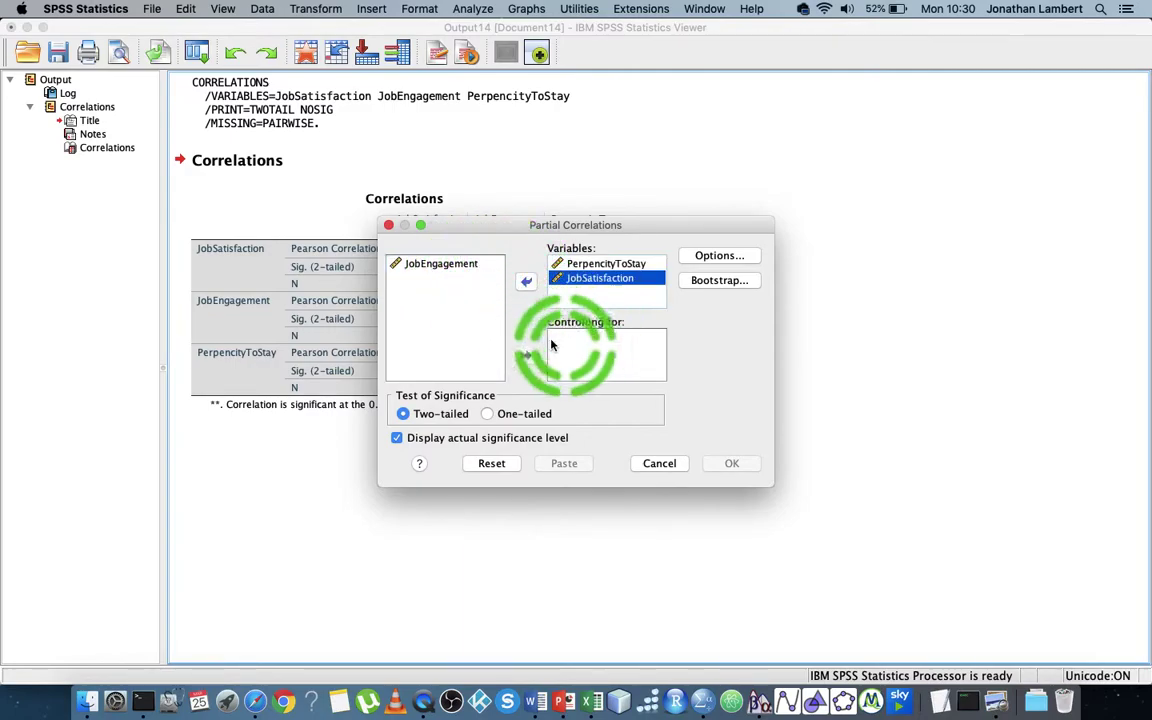
{"action": "left_click", "coordinate": [449, 266]}
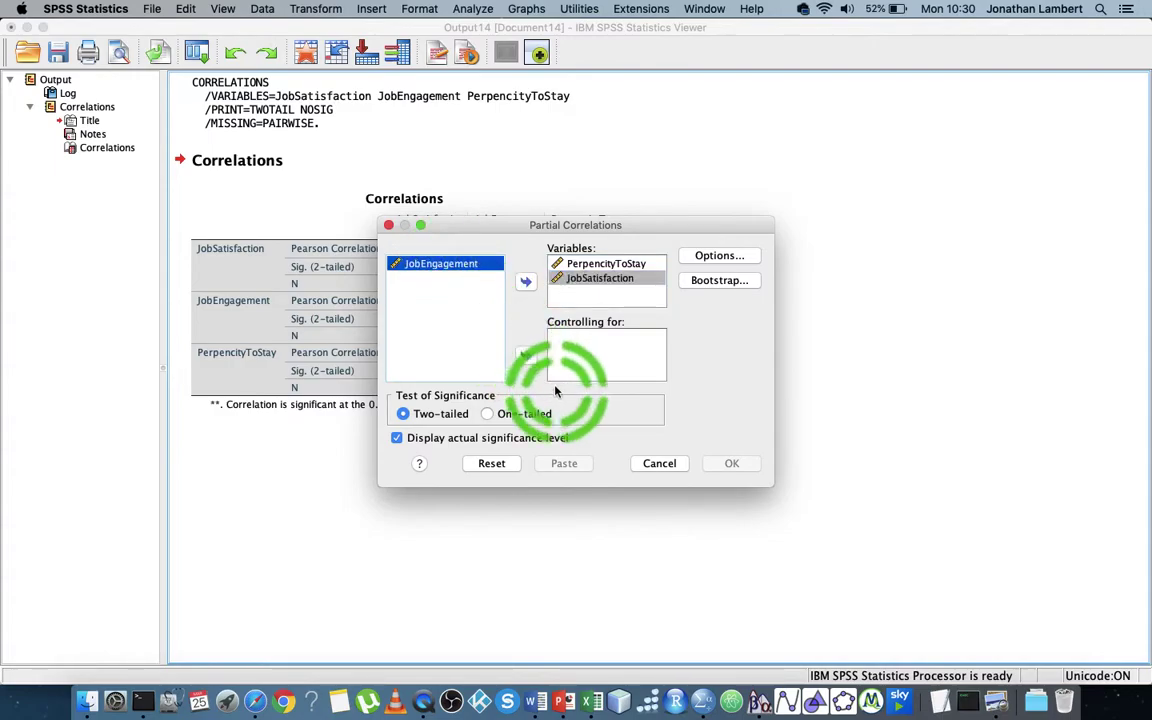
{"action": "left_click", "coordinate": [526, 355]}
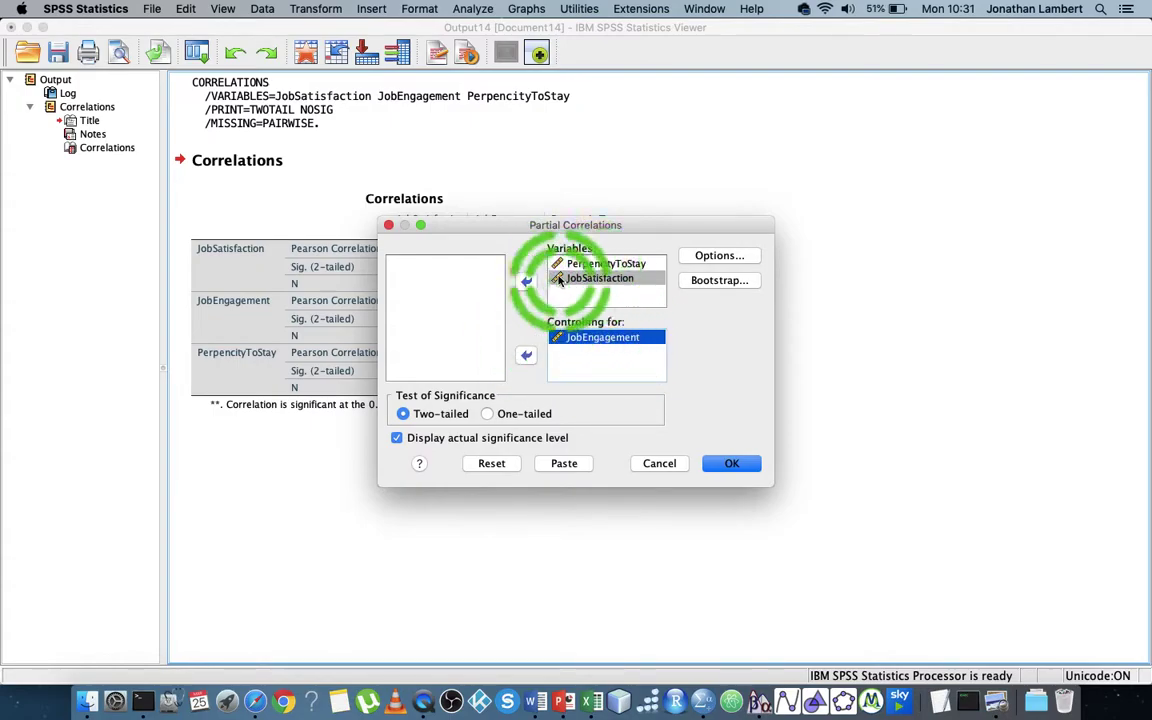
{"action": "left_click", "coordinate": [602, 264]}
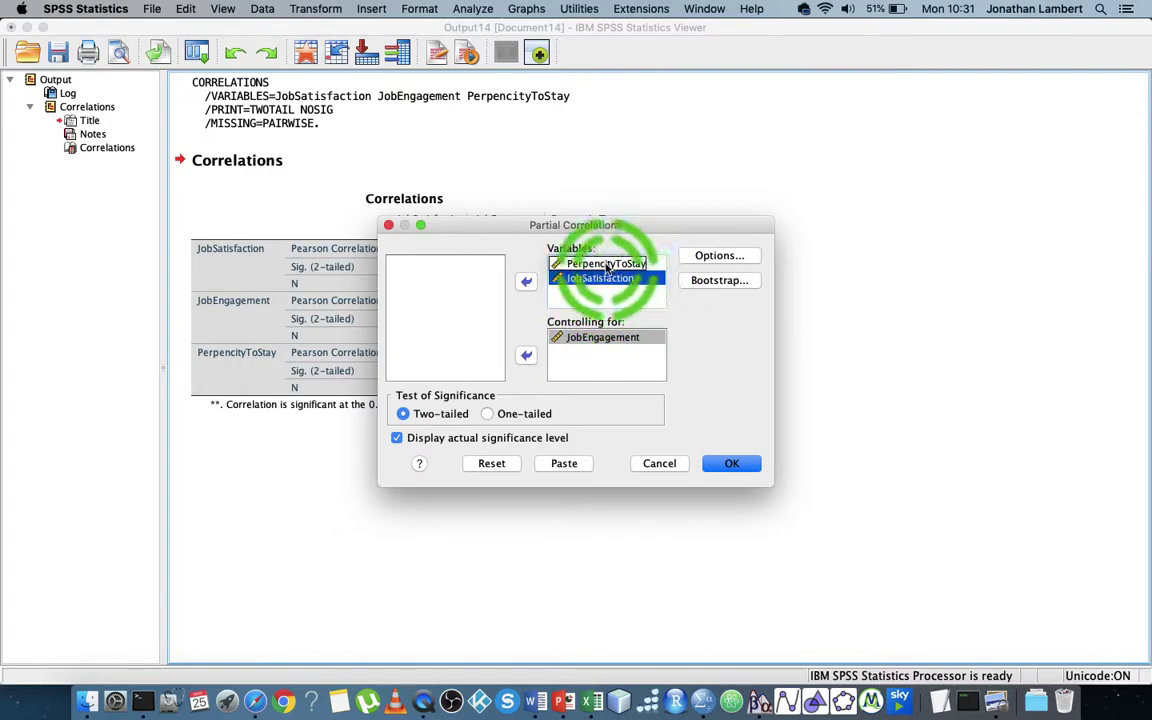
Run the partial correlation and inspect the zero-order correlations table and PARTIAL CORR syntax
{"action": "left_click", "coordinate": [729, 463]}
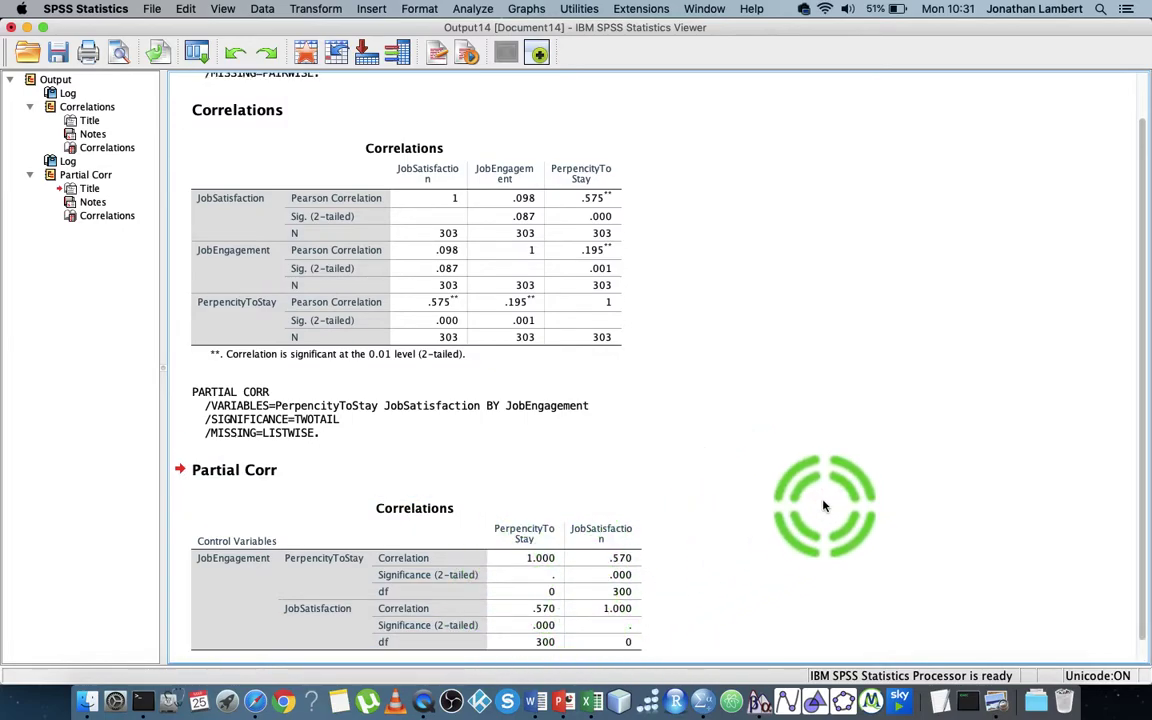
{"action": "left_click", "coordinate": [257, 571]}
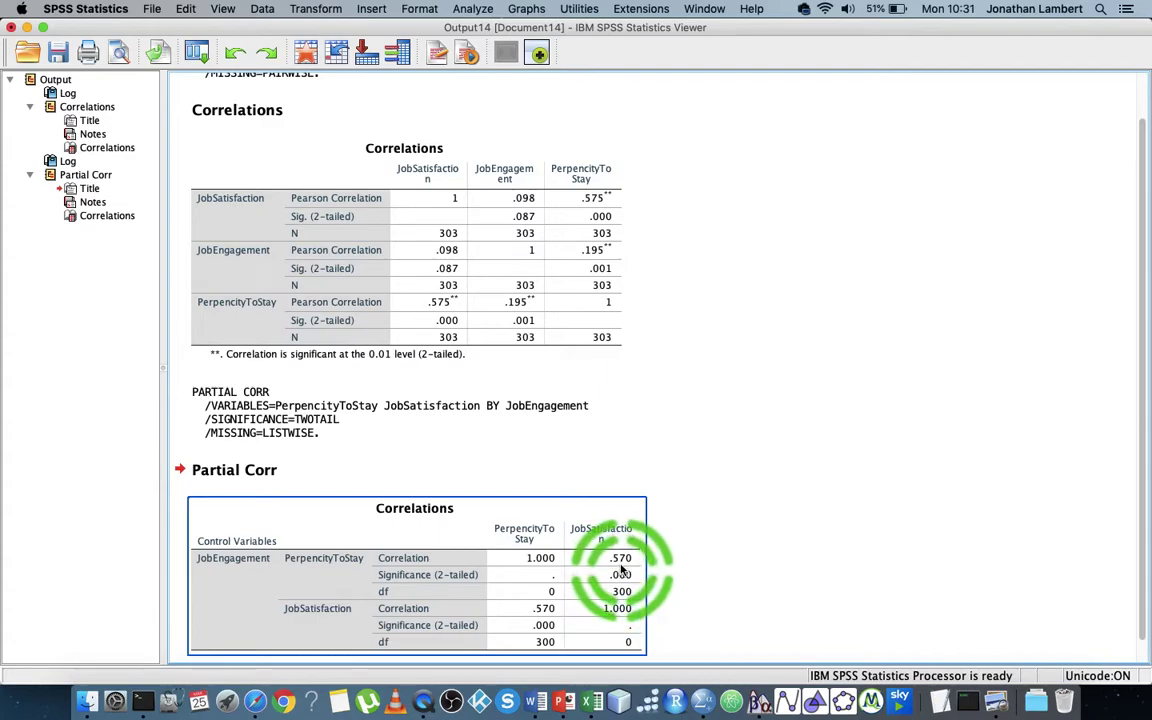
{"action": "left_click", "coordinate": [415, 285]}
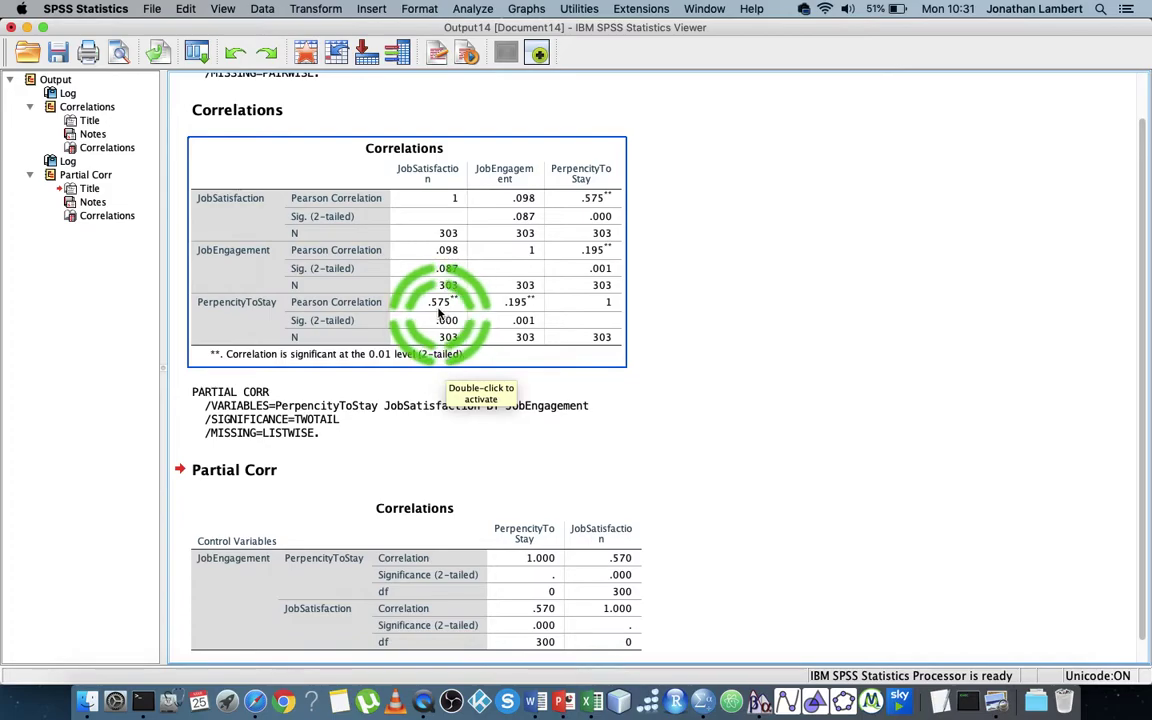
{"action": "left_click", "coordinate": [555, 425]}
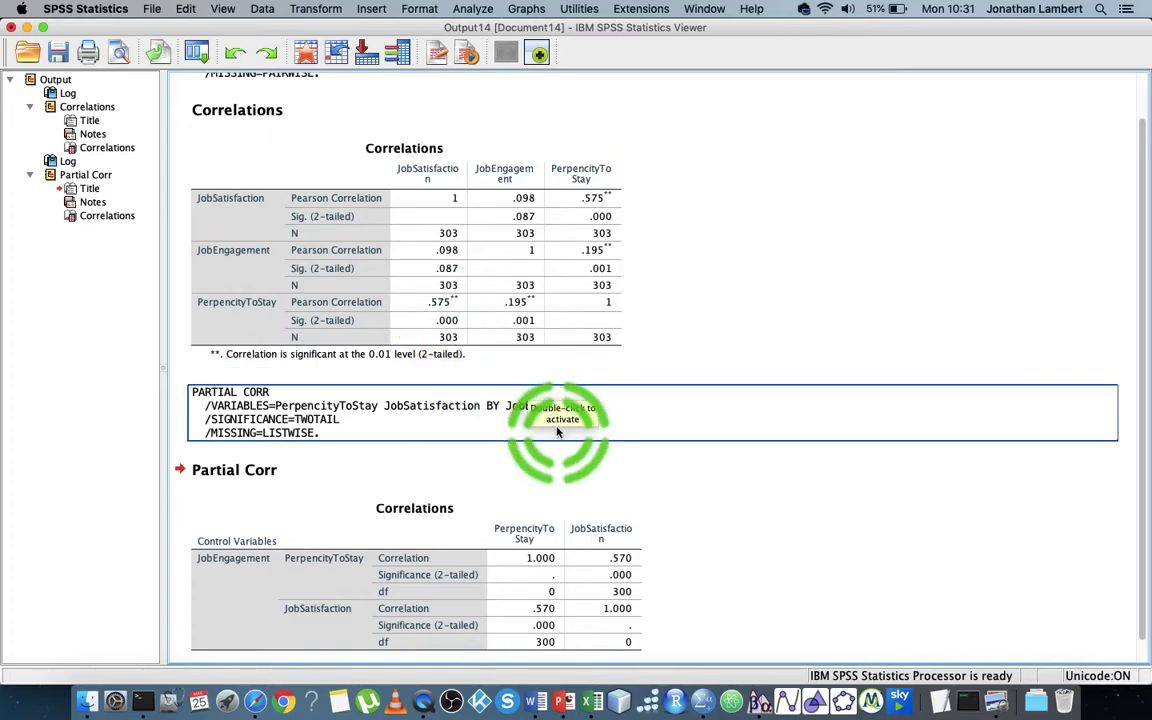
{"action": "left_click", "coordinate": [419, 303]}
Review the Partial Corr table: PerpencityToStay–JobSatisfaction .570, df 300, significance .000
{"action": "left_click", "coordinate": [540, 596]}
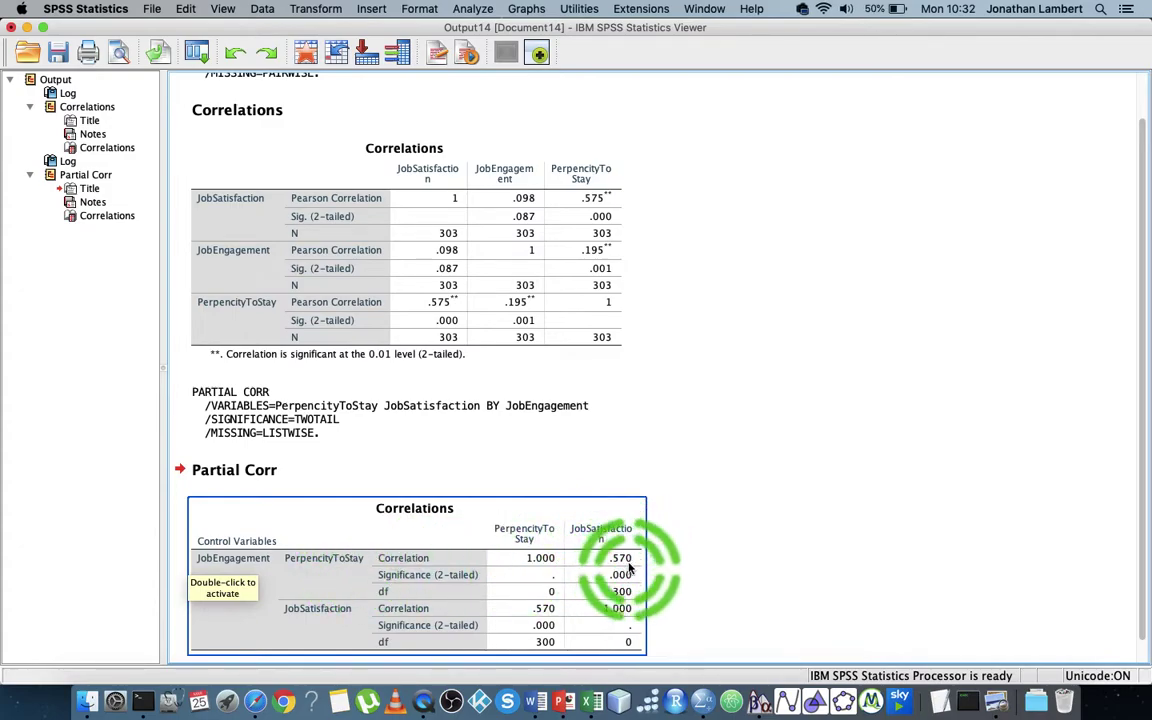
{"action": "left_click", "coordinate": [761, 572]}
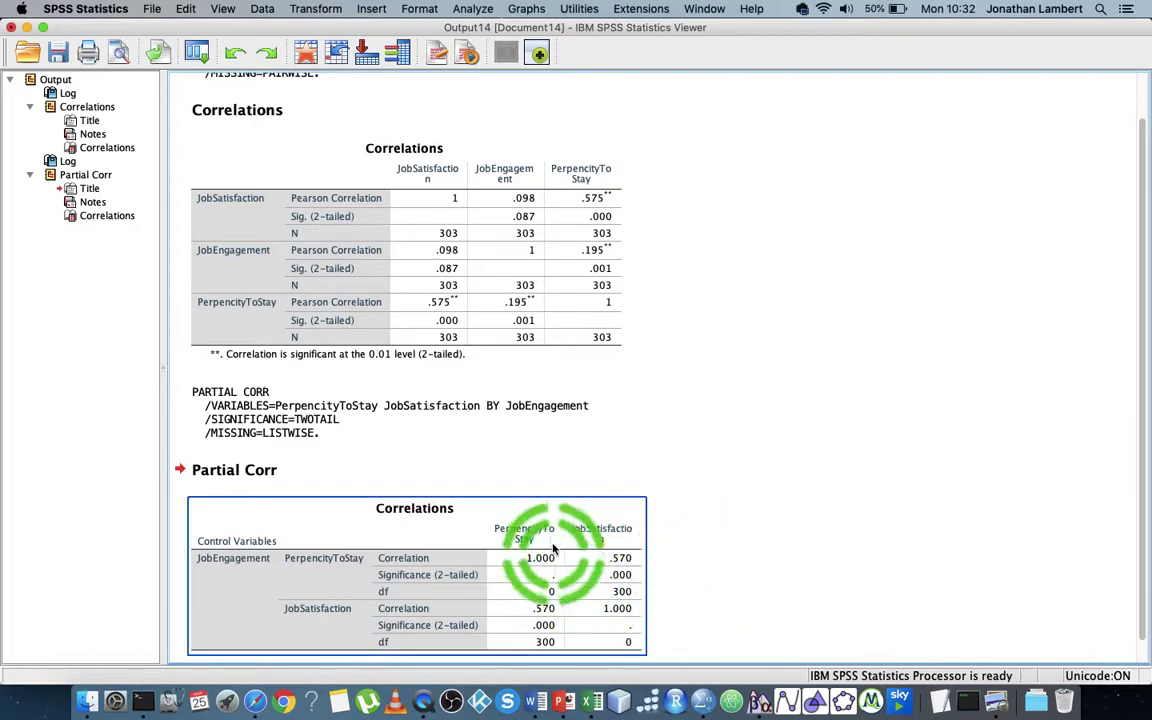
{"action": "left_click", "coordinate": [605, 540]}
{"action": "left_click", "coordinate": [727, 514]}
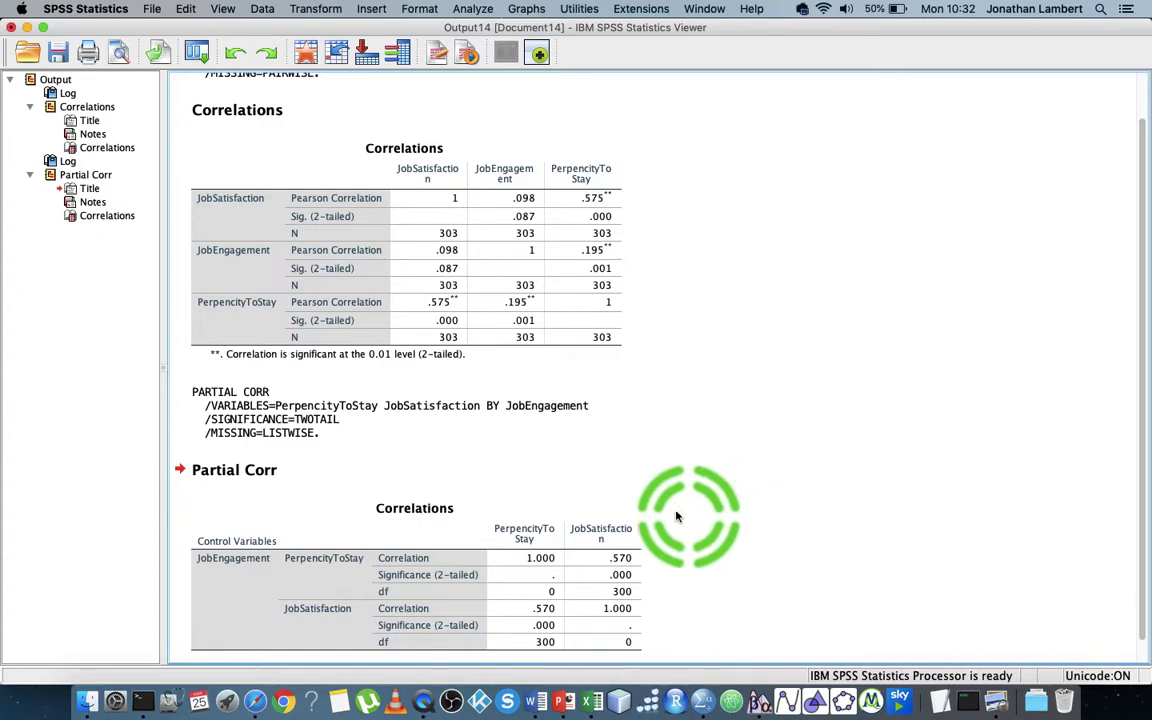
{"action": "left_click", "coordinate": [318, 503]}
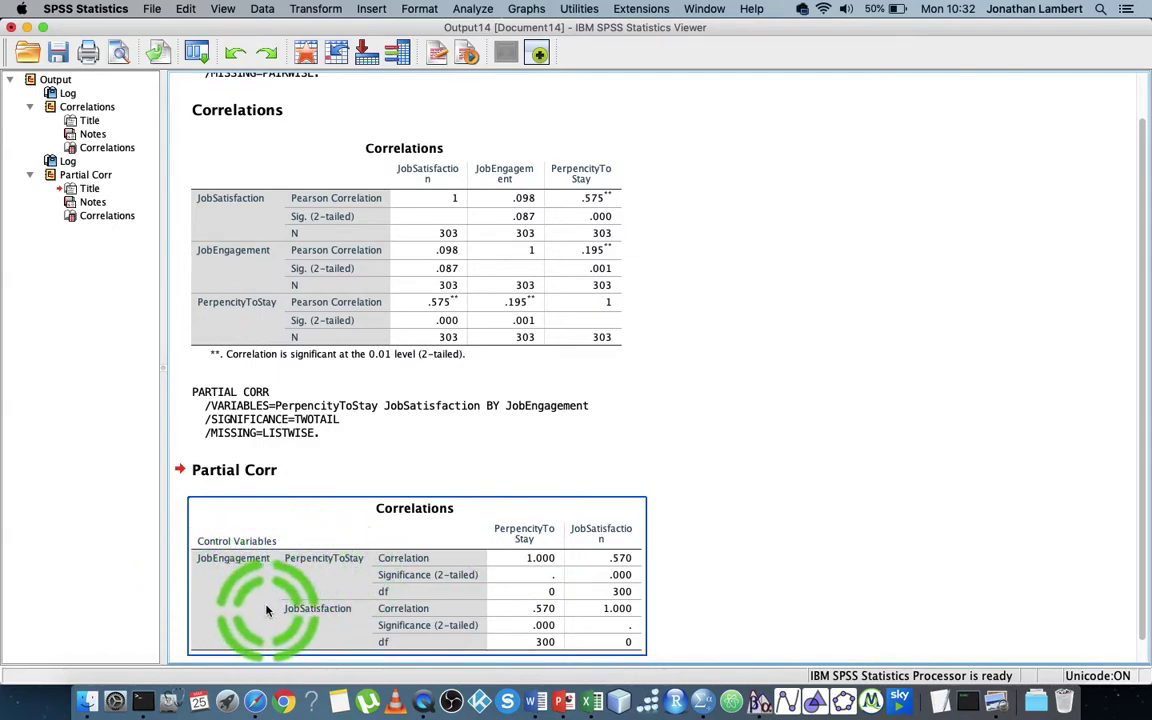
{"action": "left_click", "coordinate": [822, 367]}
{"action": "left_click", "coordinate": [818, 419]}
{"action": "left_click", "coordinate": [818, 318]}
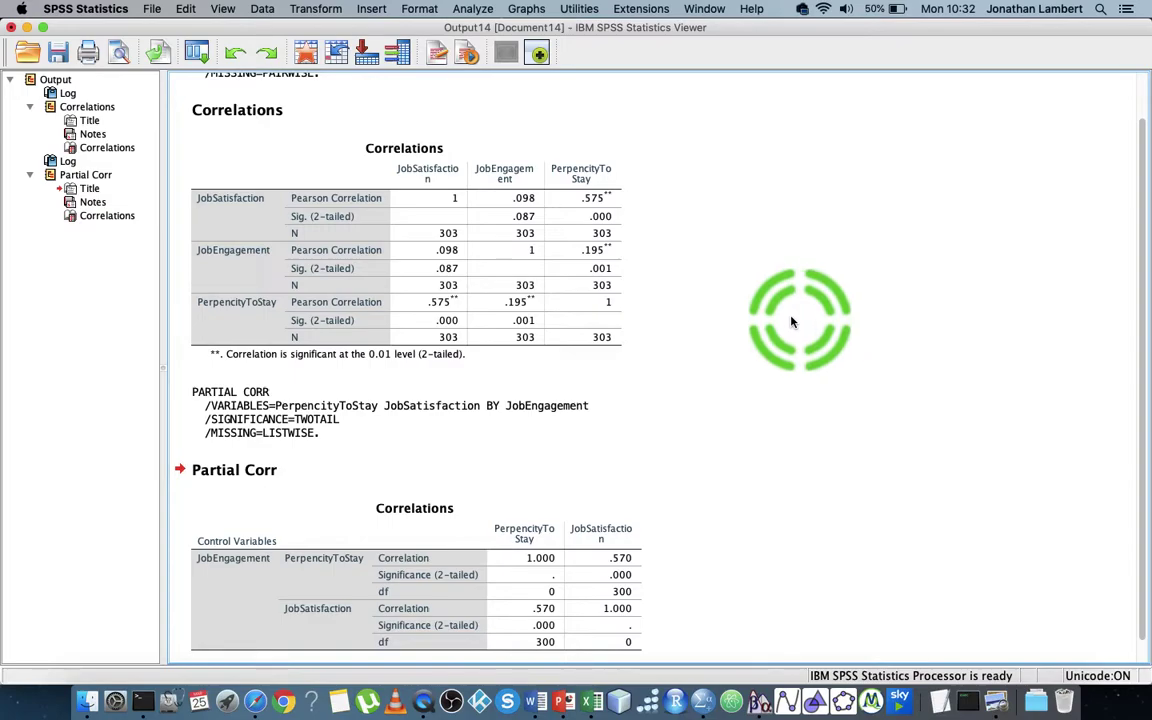
{"action": "left_click", "coordinate": [752, 437]}
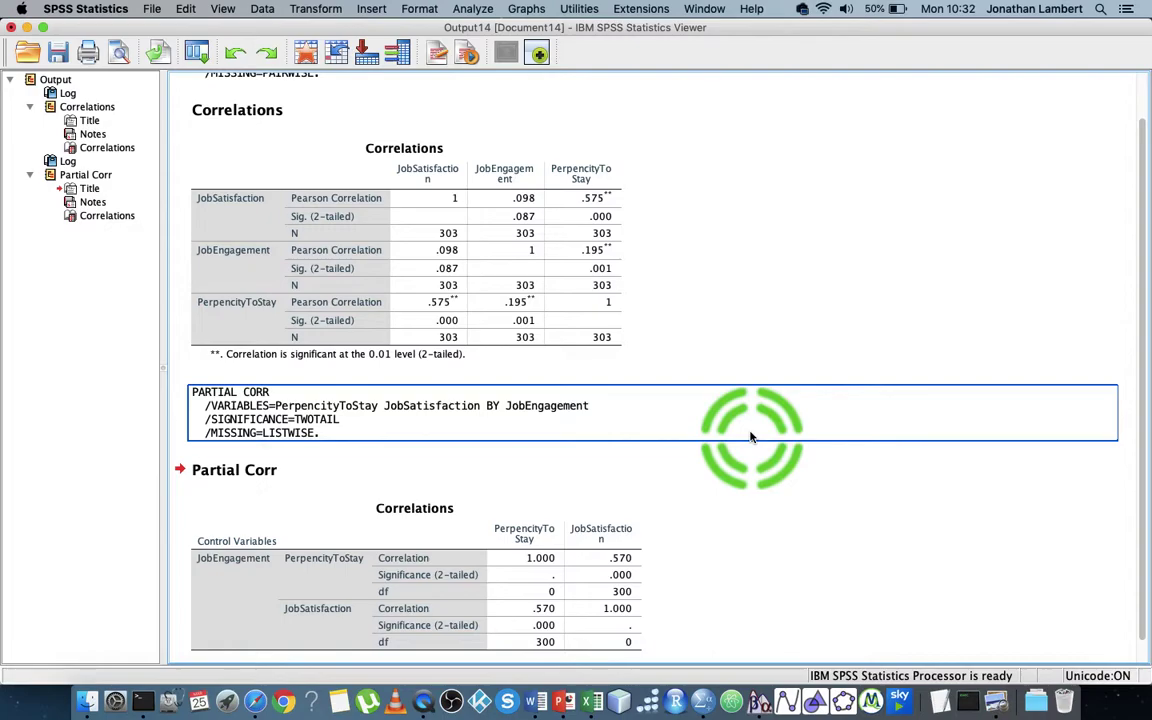
{"action": "left_click", "coordinate": [75, 372]}
{"action": "left_click", "coordinate": [415, 260]}
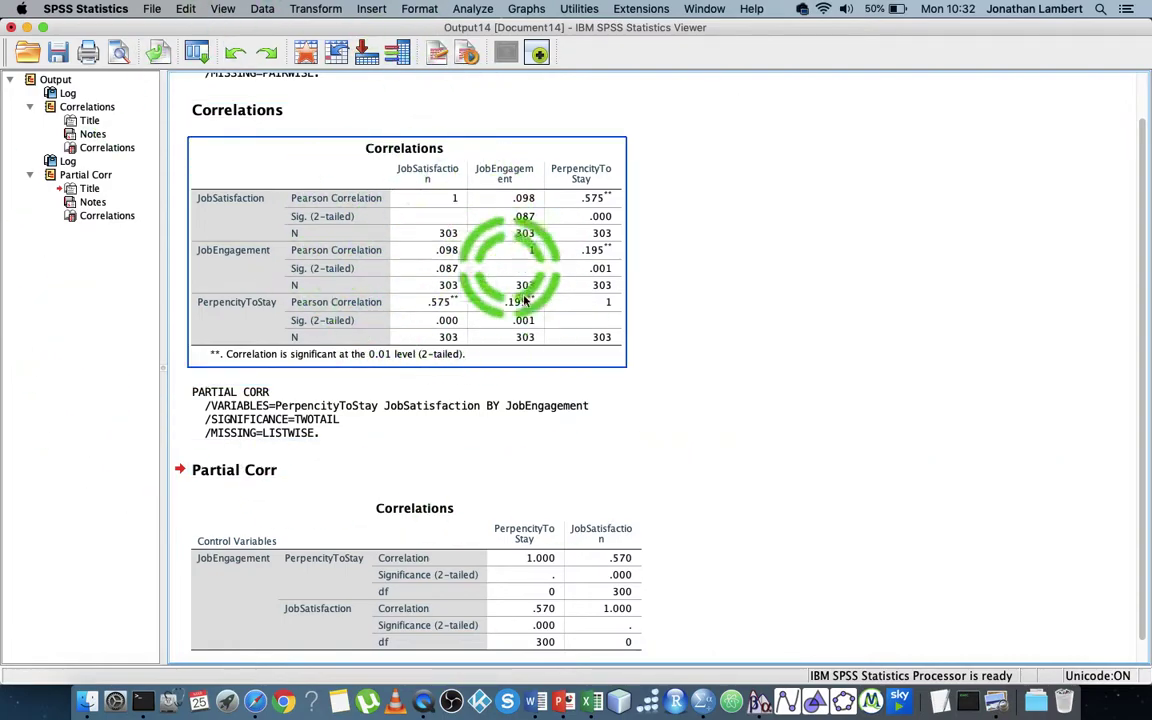
{"action": "left_click", "coordinate": [395, 412]}
{"action": "left_click", "coordinate": [342, 596]}
{"action": "left_click", "coordinate": [507, 100]}
{"action": "left_click", "coordinate": [472, 9]}
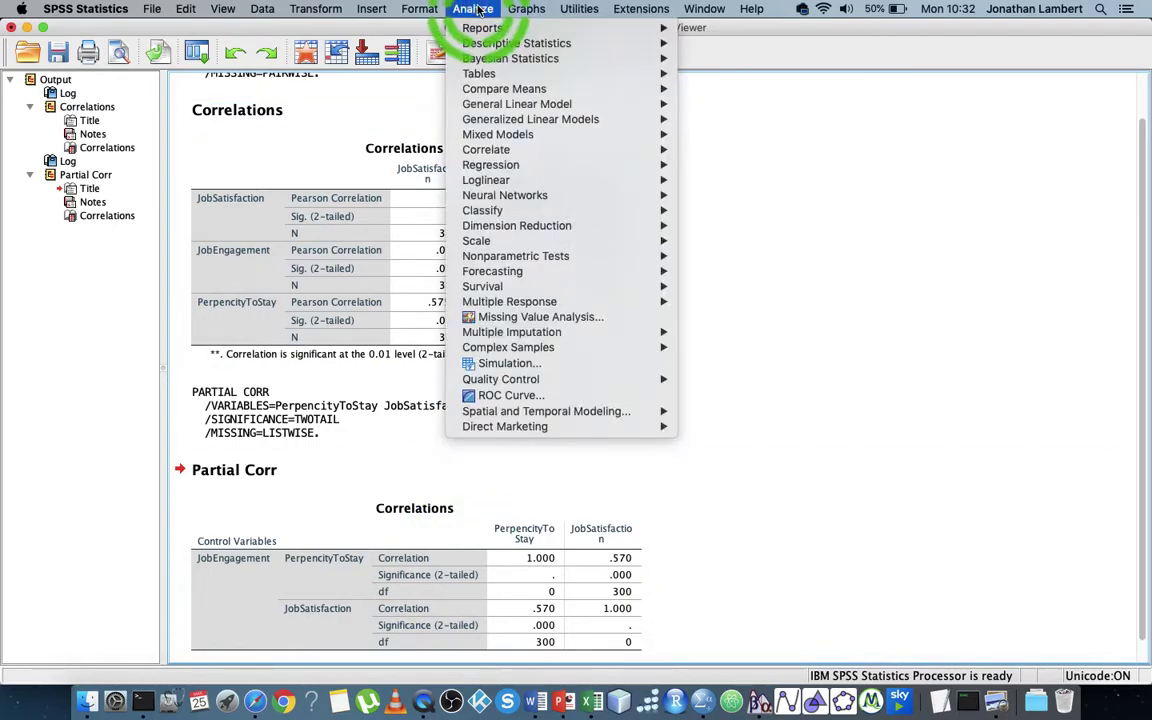
{"action": "left_click", "coordinate": [490, 165]}
{"action": "left_click", "coordinate": [610, 150]}
{"action": "left_click", "coordinate": [730, 166]}
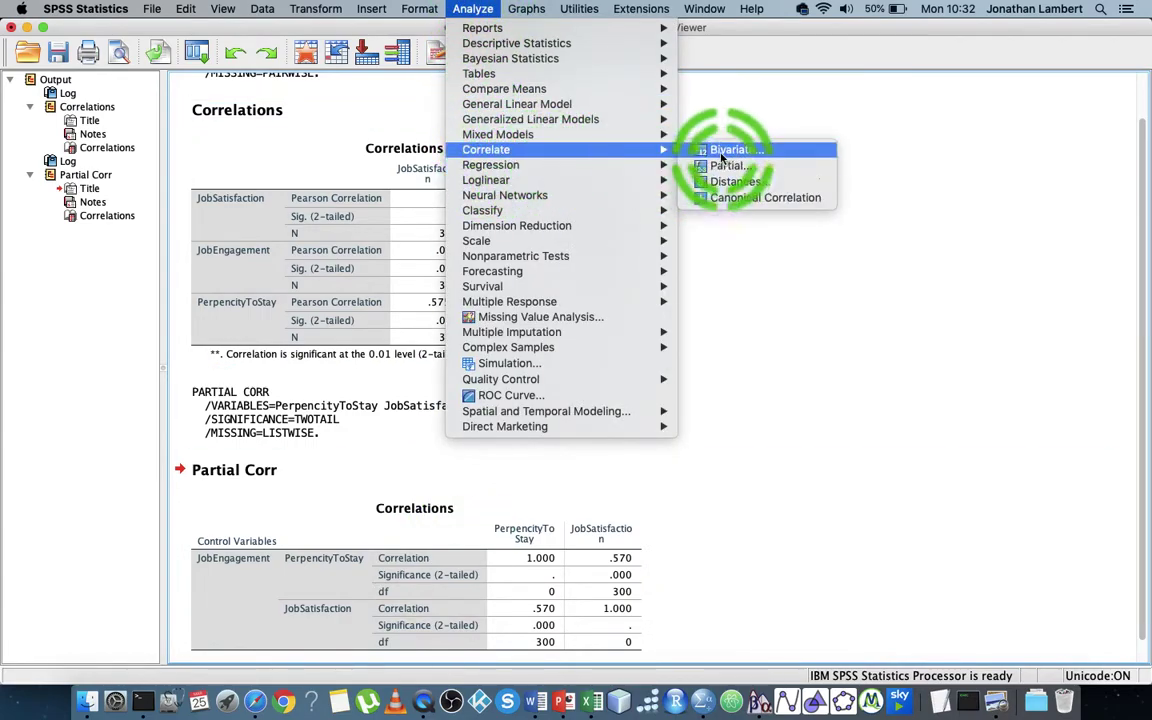
{"action": "left_click", "coordinate": [731, 257]}
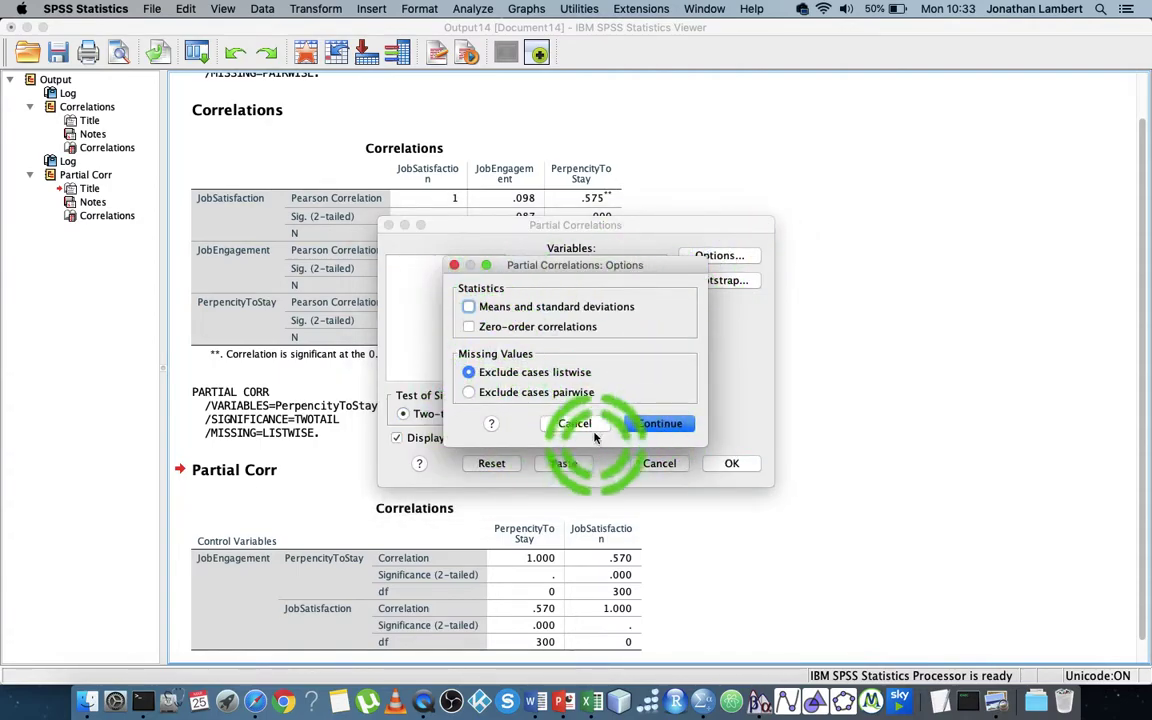
{"action": "left_click", "coordinate": [575, 425]}
{"action": "left_click", "coordinate": [663, 463]}
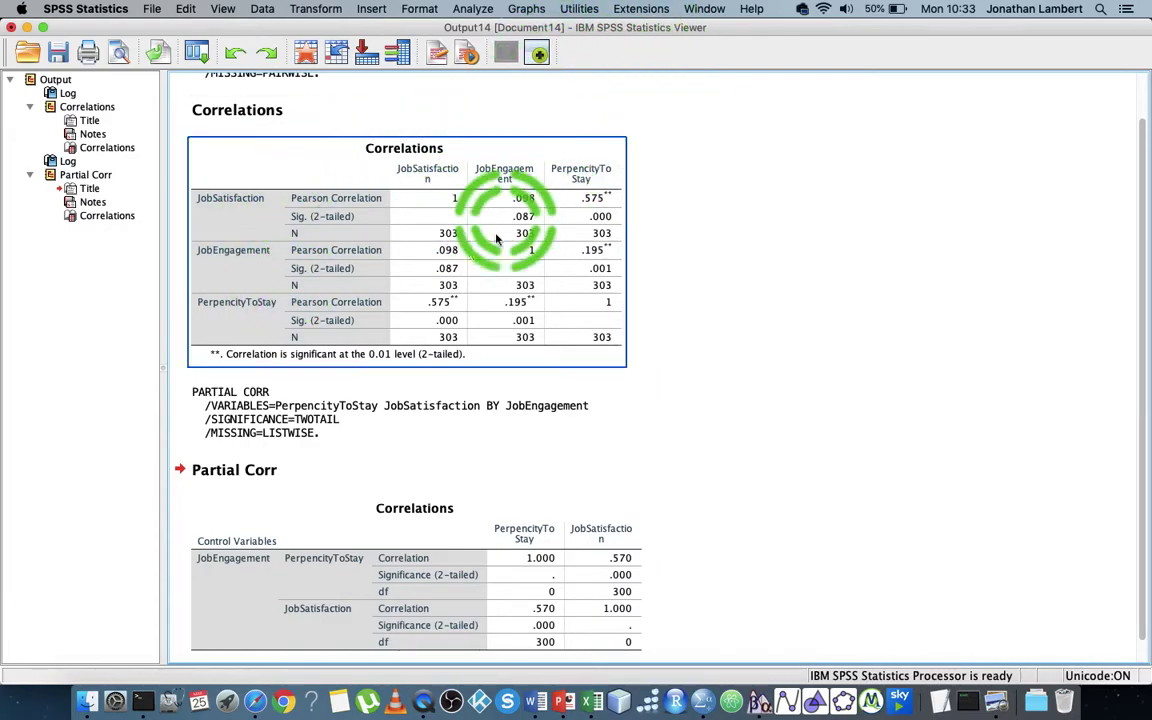
{"action": "left_click", "coordinate": [472, 10]}
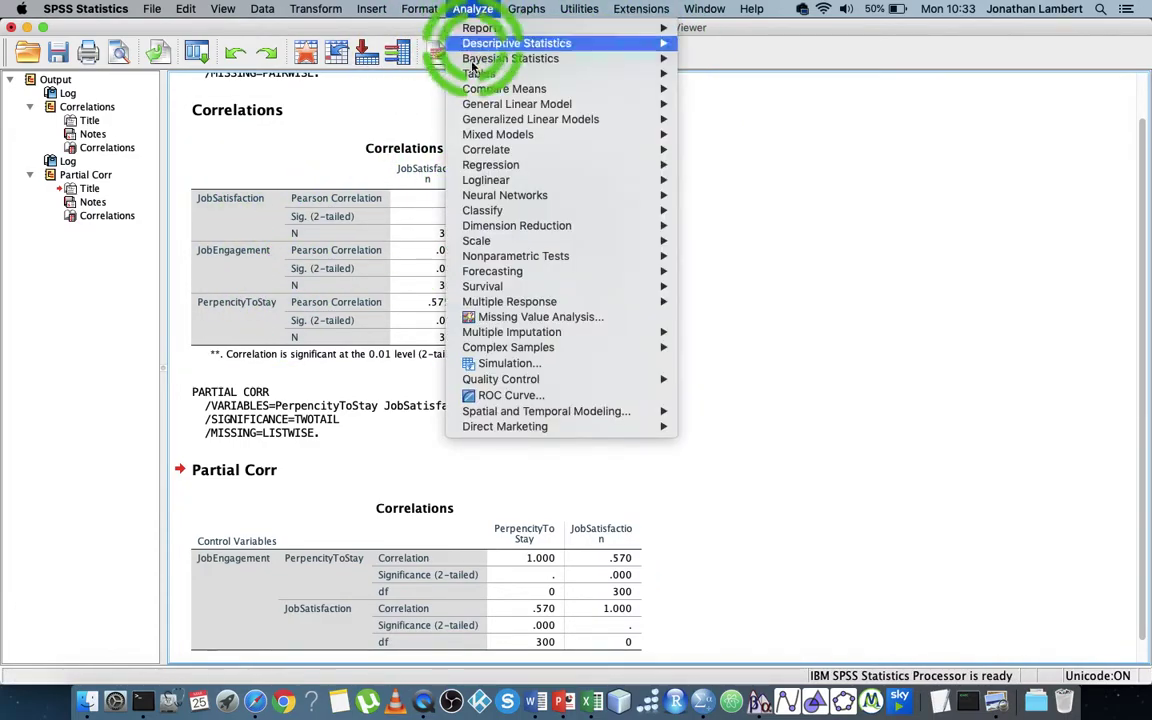
{"action": "mouse_move", "coordinate": [600, 150]}
{"action": "left_click", "coordinate": [955, 242]}
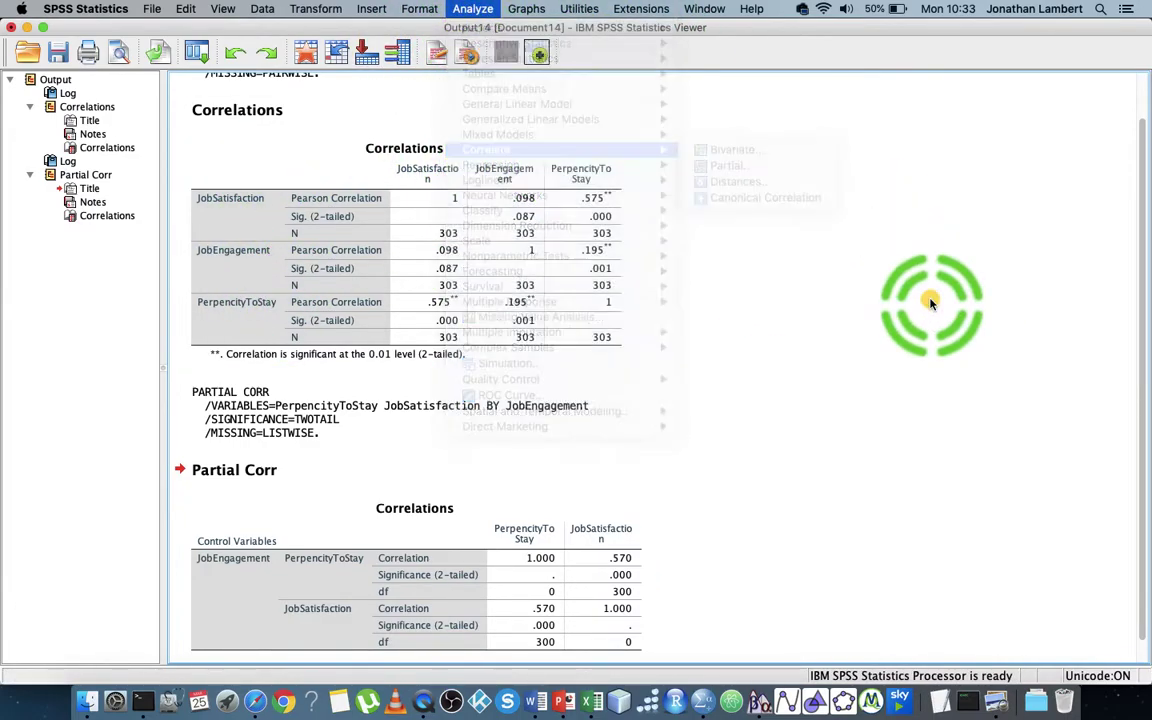
{"action": "left_click", "coordinate": [12, 29]}
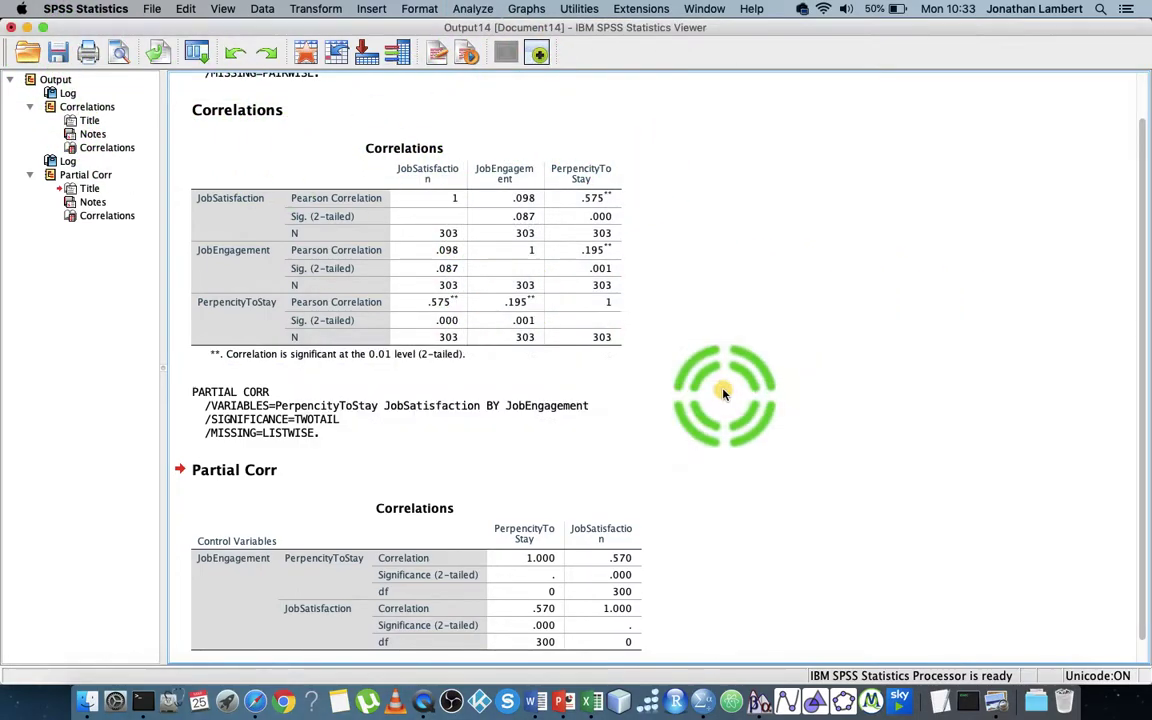